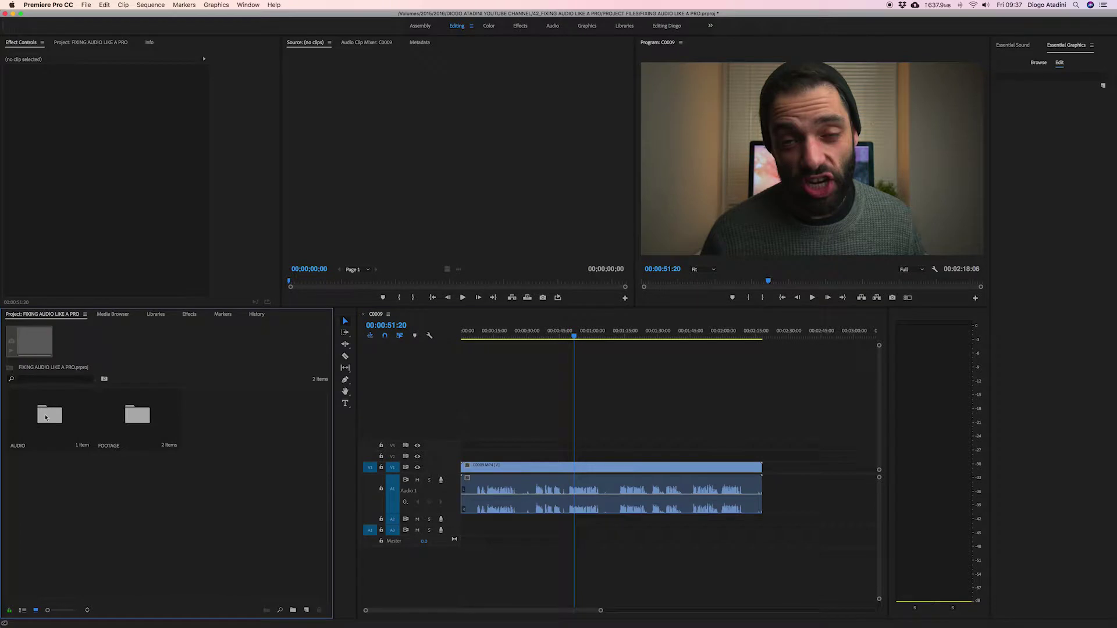
Place MONO-027.mp3 from the AUDIO bin at the start of the second audio track and enlarge that track's height
drag(49, 414, 535, 602)
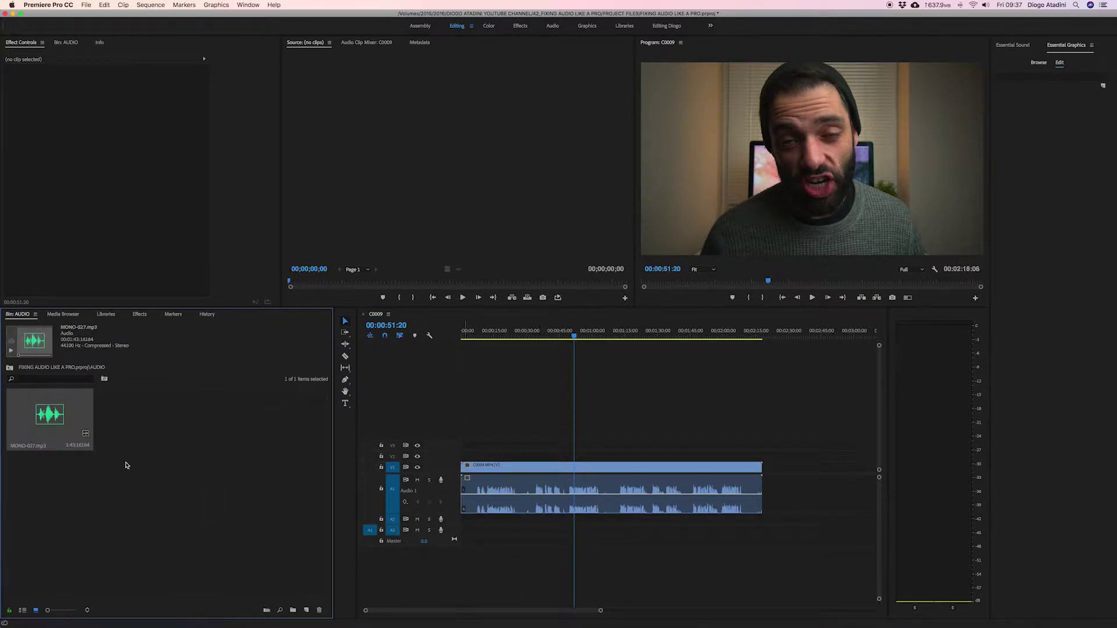
drag(42, 424, 474, 519)
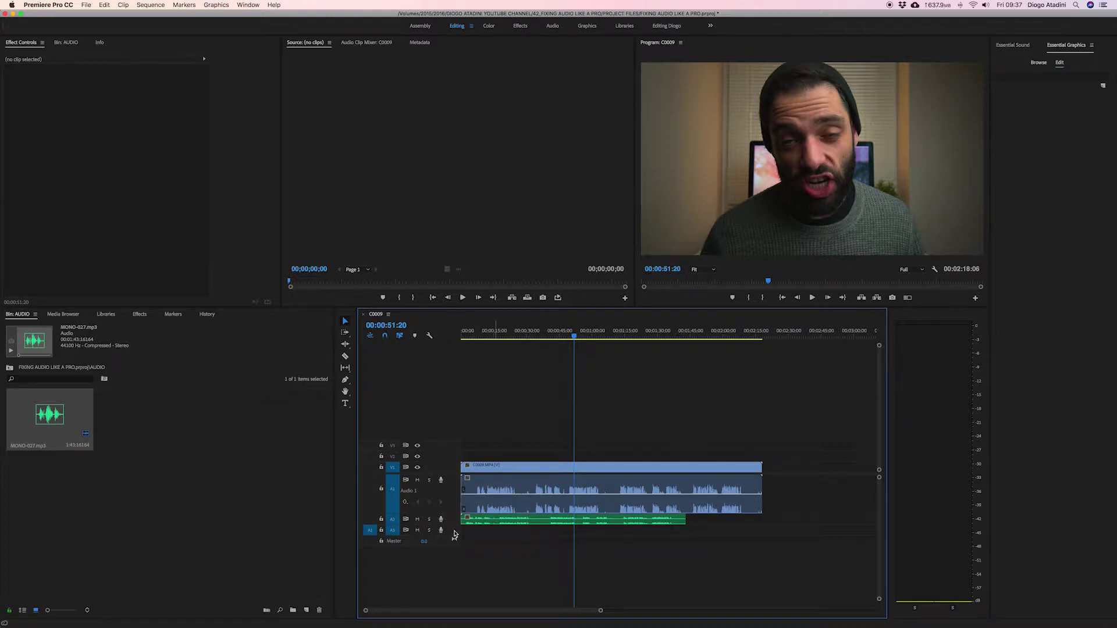
double_click(453, 524)
Synchronize the camera clip and the external recording by Audio, using track channel 1
drag(528, 411, 558, 527)
right_click(559, 528)
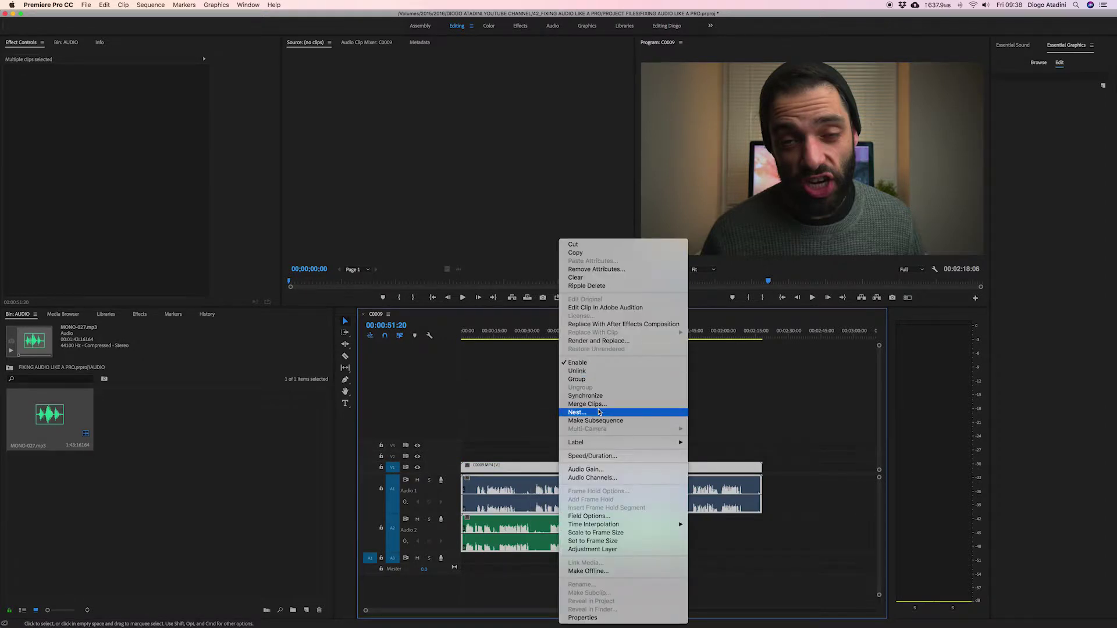
click(599, 396)
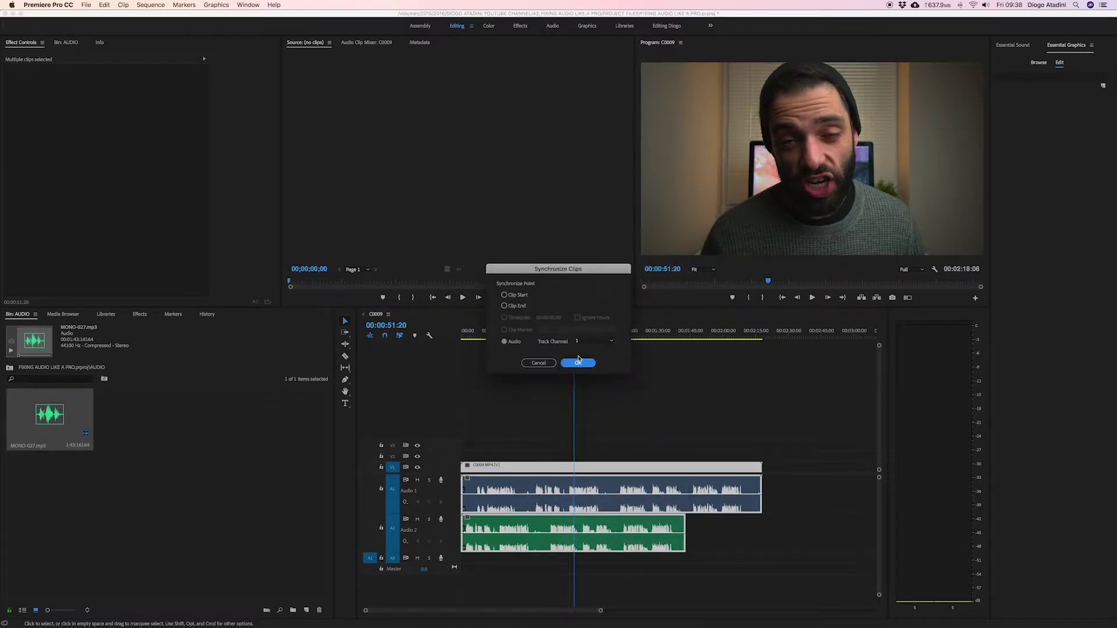
click(578, 362)
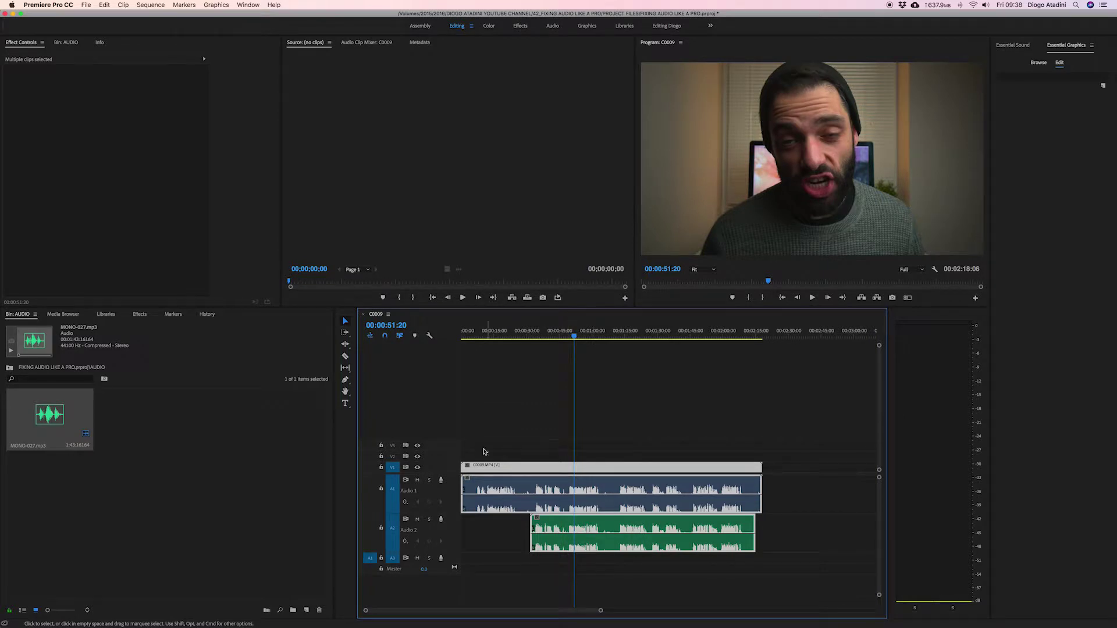
Trim both ends of the camera clip to match the external recording and ripple delete the empty gap before the clips
click(485, 453)
drag(463, 468, 531, 476)
drag(764, 467, 755, 468)
right_click(496, 473)
click(512, 478)
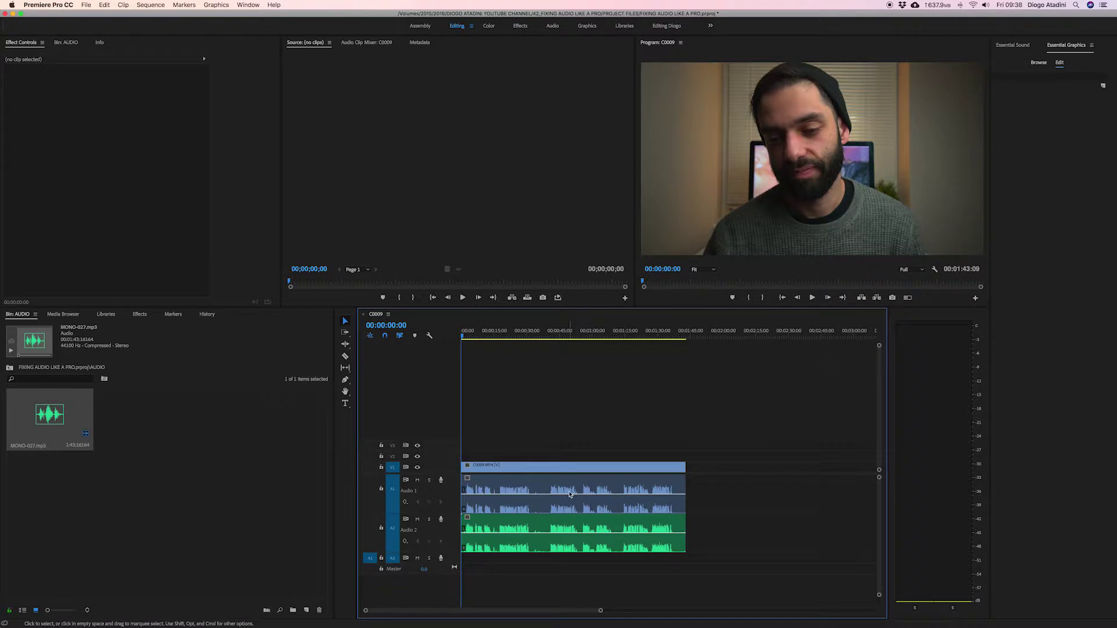
Unlink the C0009.MP4 camera clip's sound from its video and delete that camera audio from the Audio 1 track
click(558, 330)
click(593, 492)
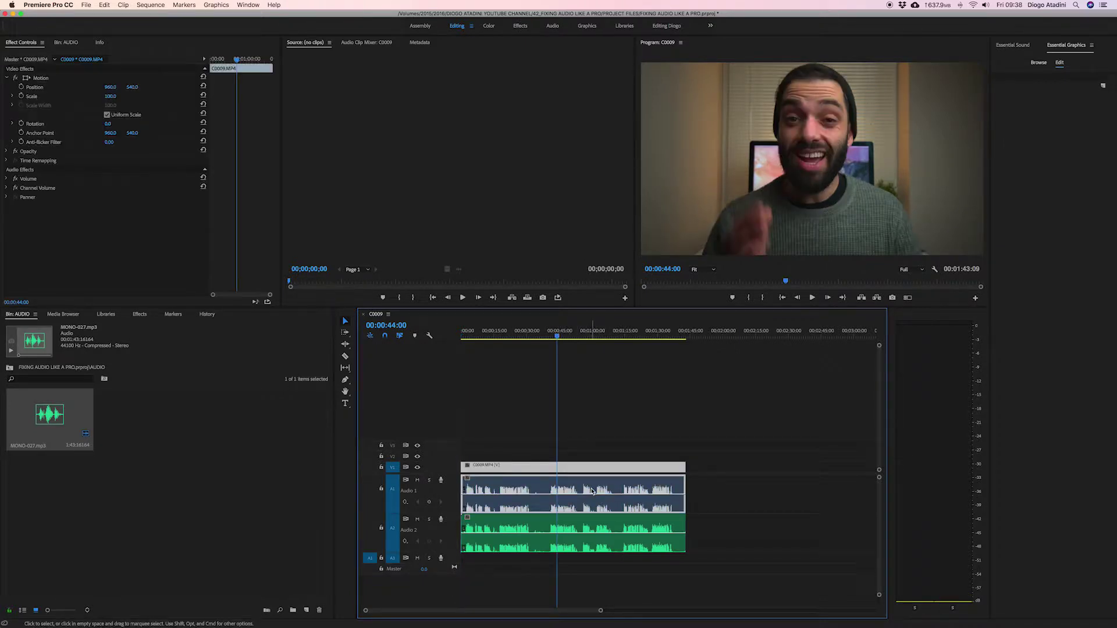
key(super+l)
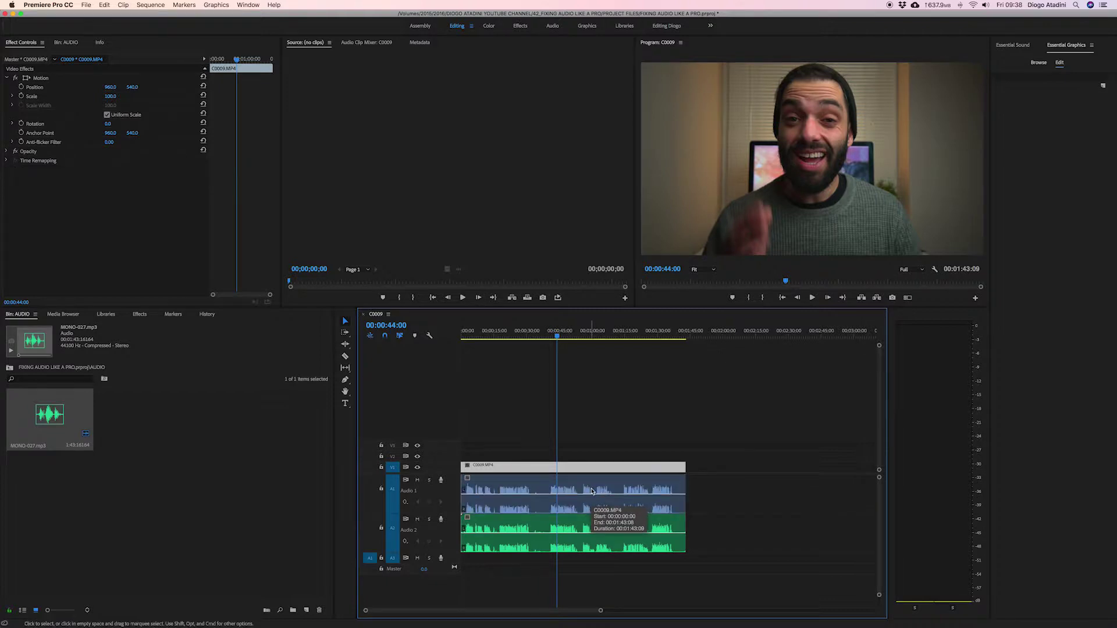
click(593, 492)
key(Delete)
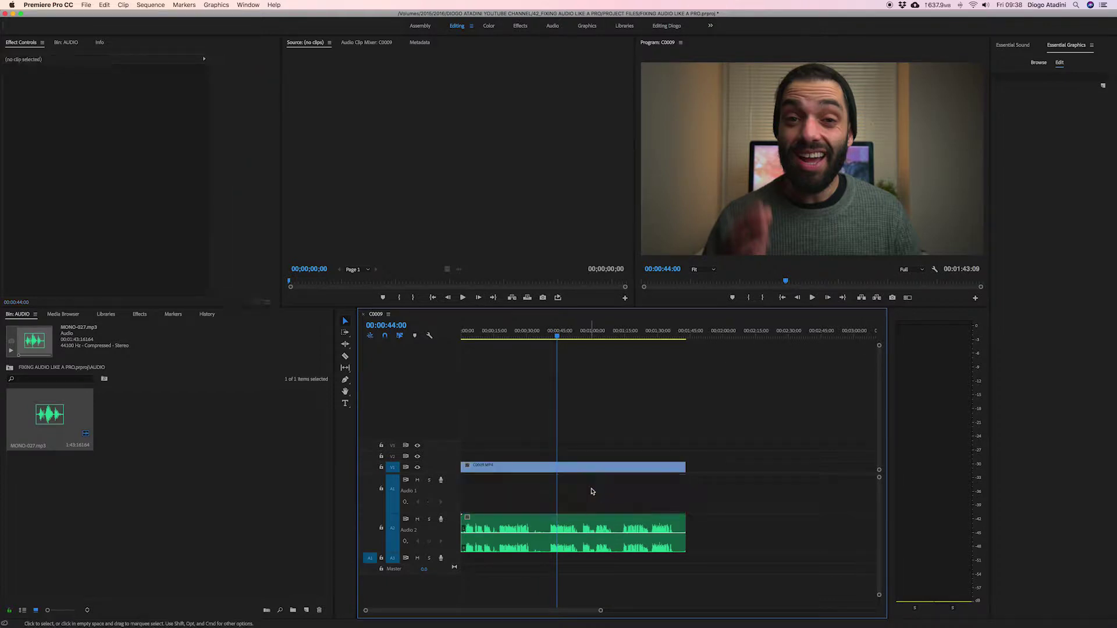
Move the MONO-027.mp3 clip up to the Audio 1 track and link it with the C0009.MP4 video clip
click(586, 527)
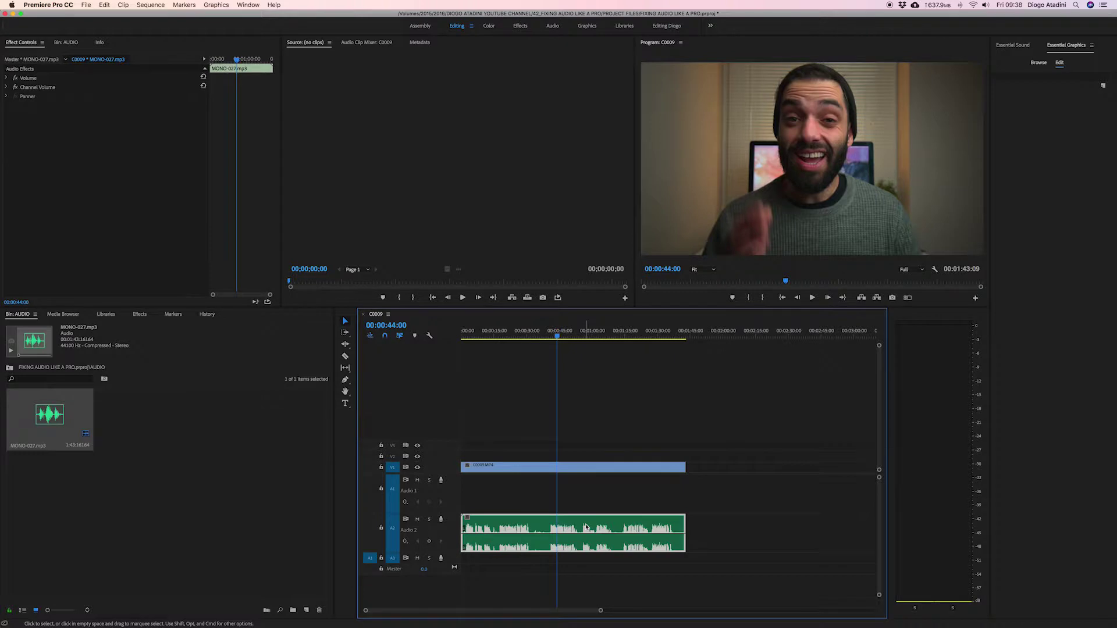
key(alt+Up)
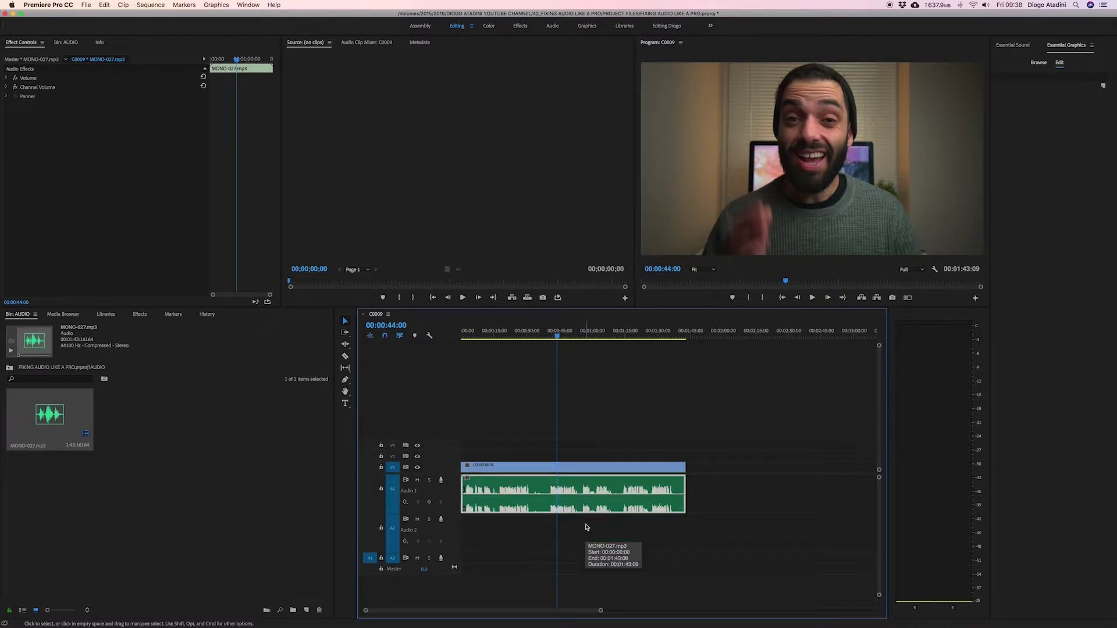
drag(563, 437, 611, 534)
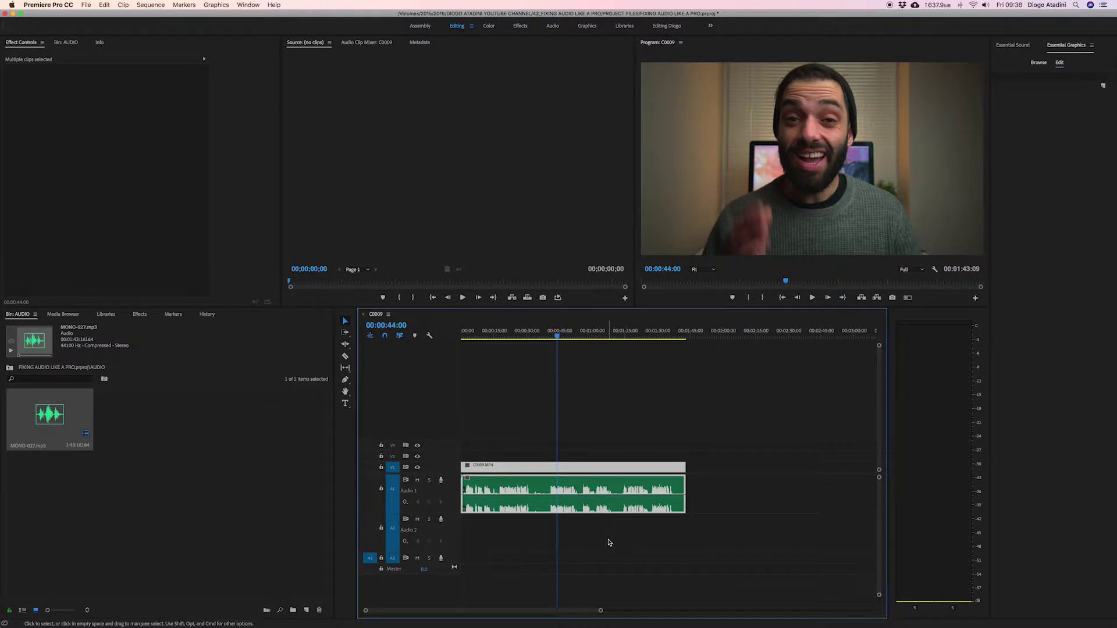
click(641, 508)
click(630, 447)
click(511, 492)
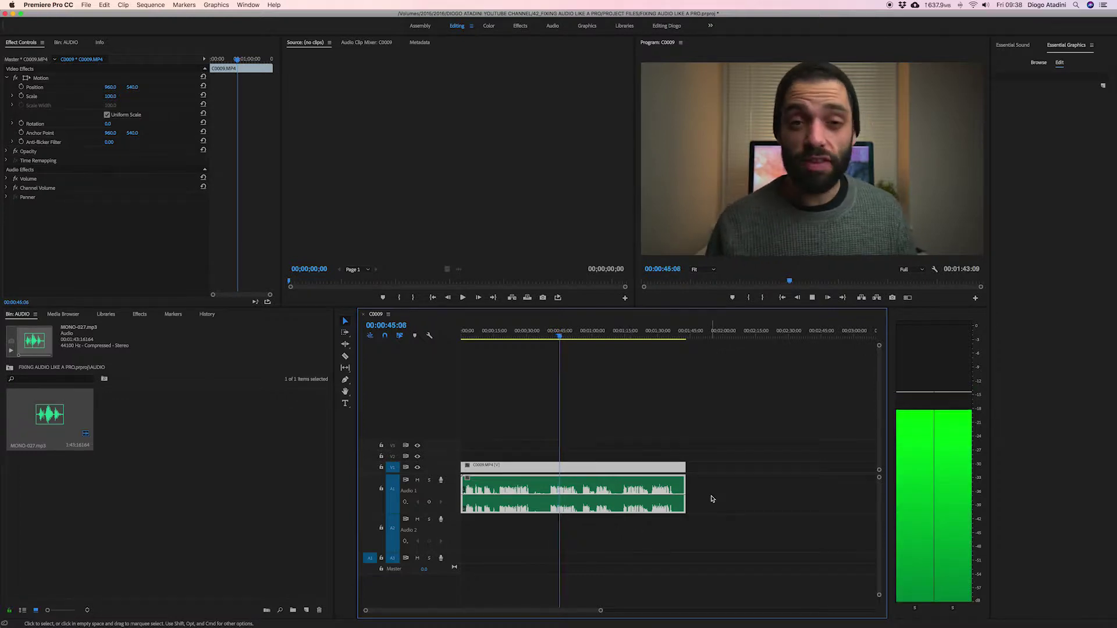
key(space)
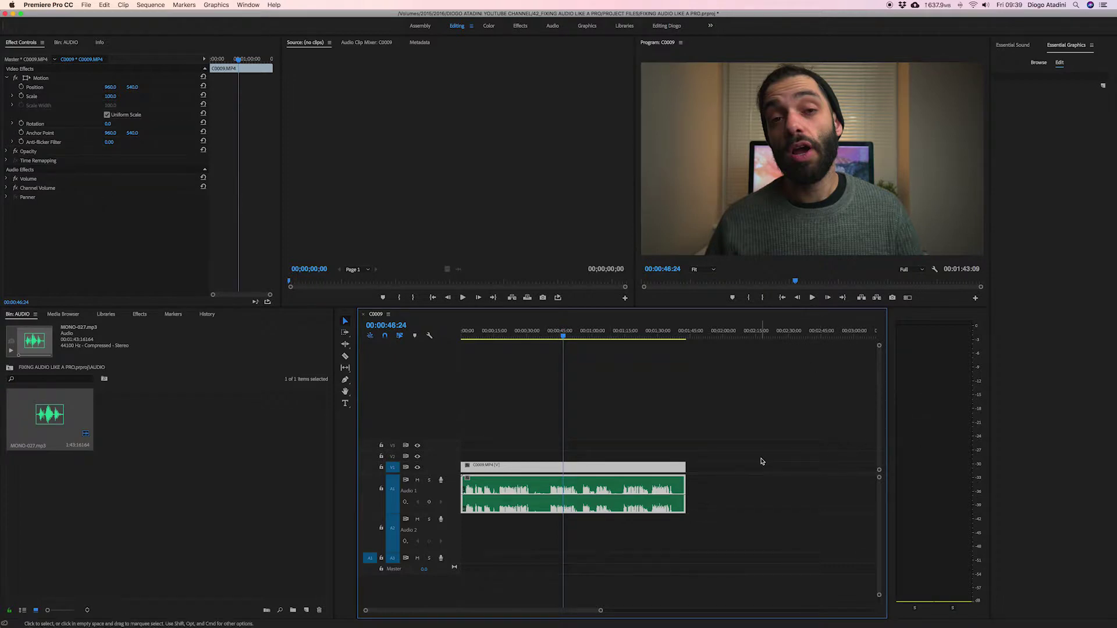
Send the linked clip's audio to Adobe Audition for editing and amplify the whole recording by about 10 dB
right_click(622, 471)
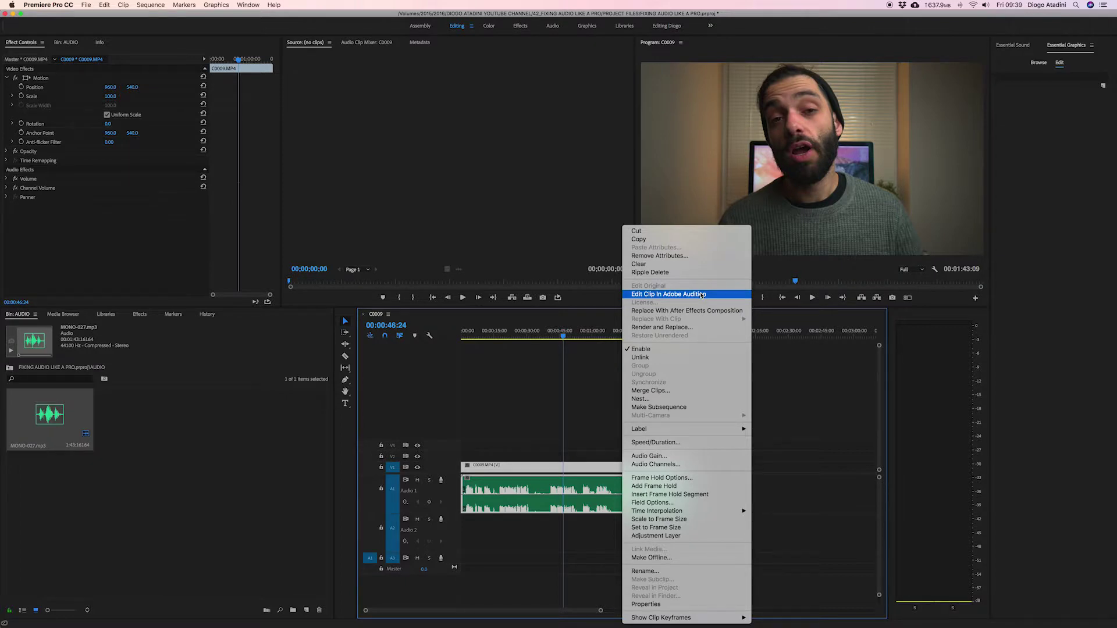
click(702, 295)
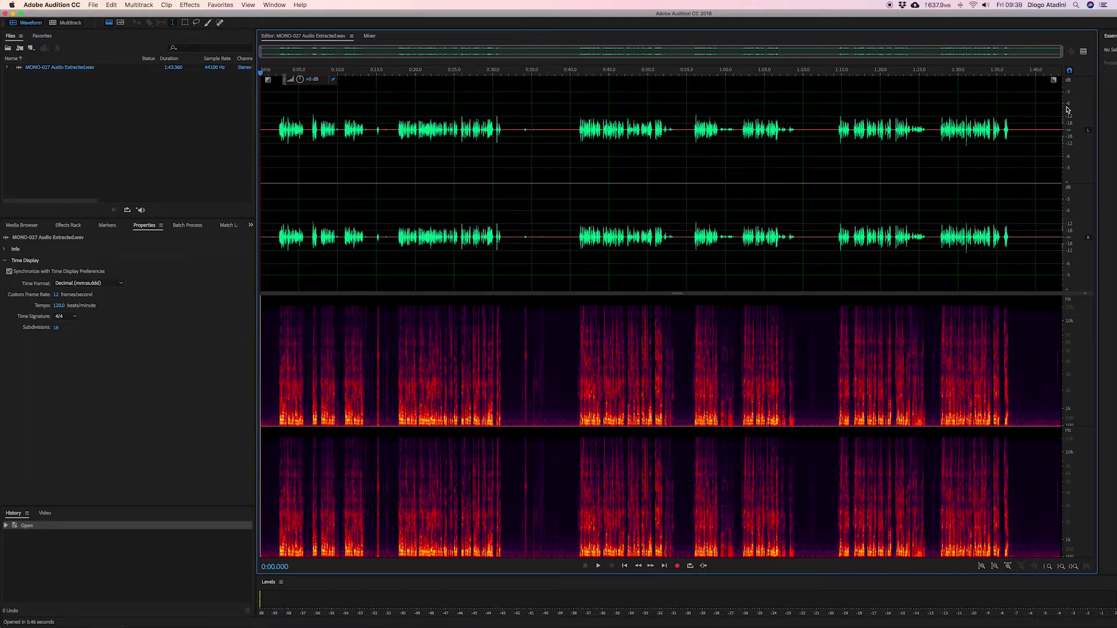
drag(309, 83, 328, 82)
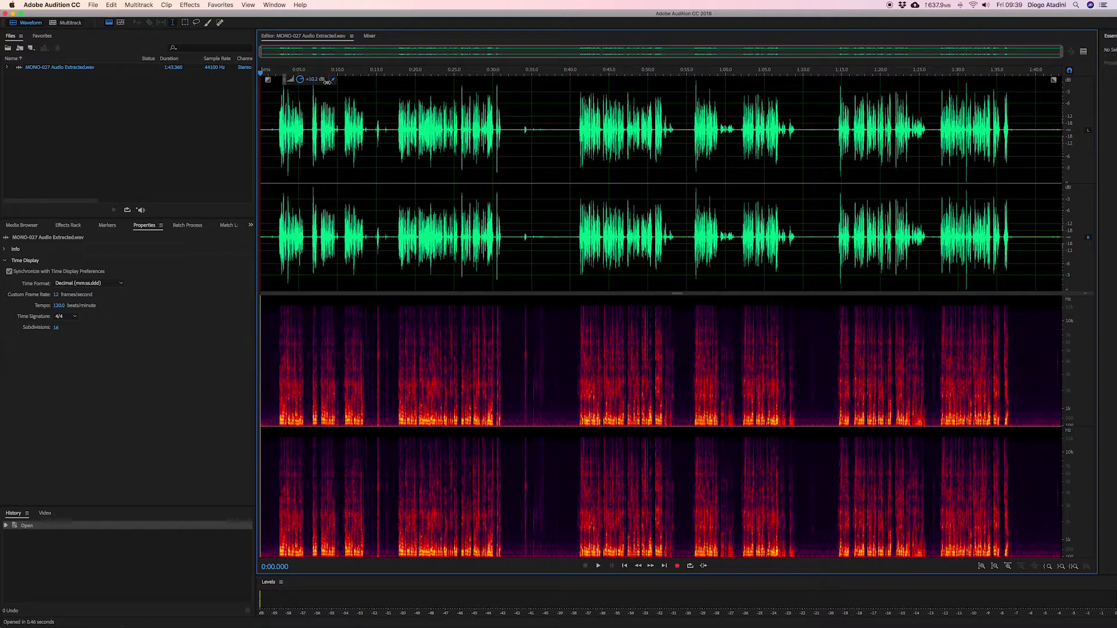
drag(325, 81, 323, 82)
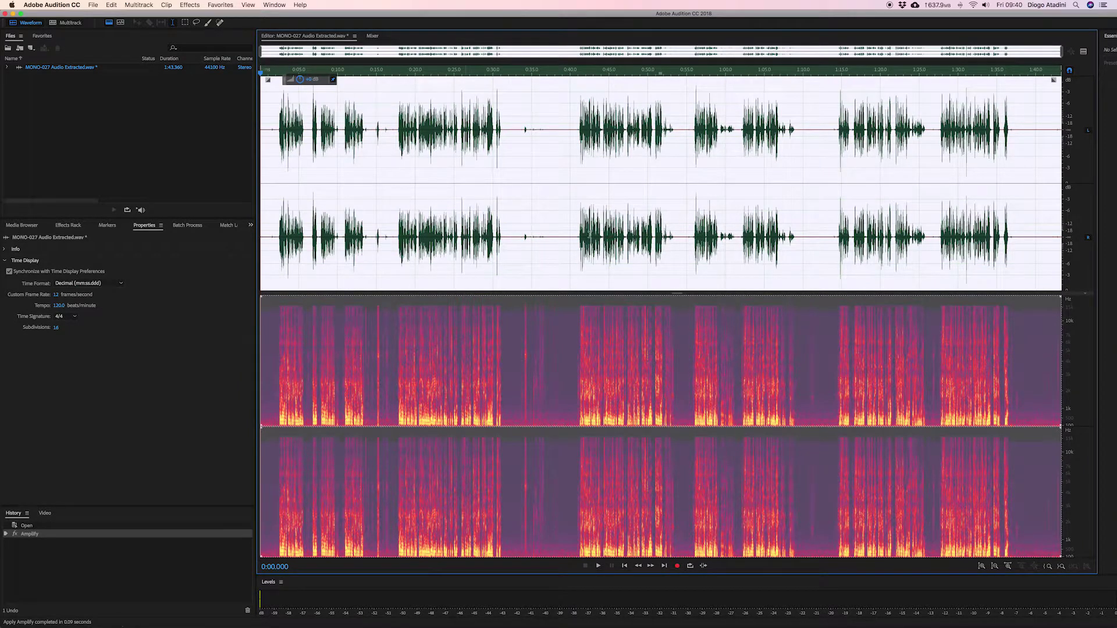
Listen to the silent passage before 0:40 and capture a noise print from about 0:36.8 to 0:40
click(543, 136)
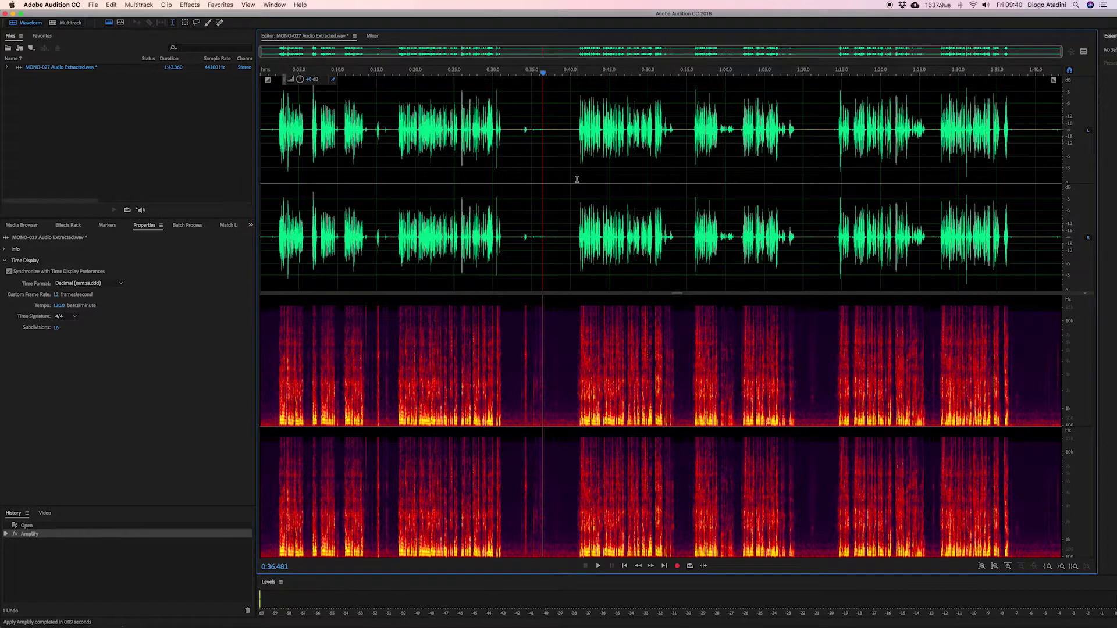
key(space)
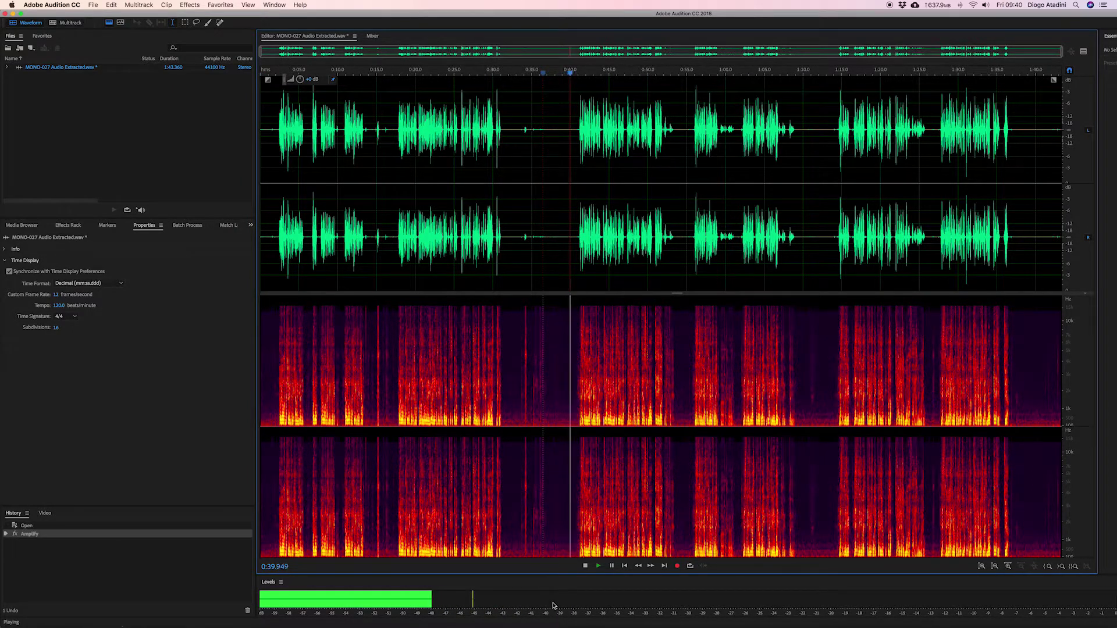
key(space)
drag(545, 131, 571, 133)
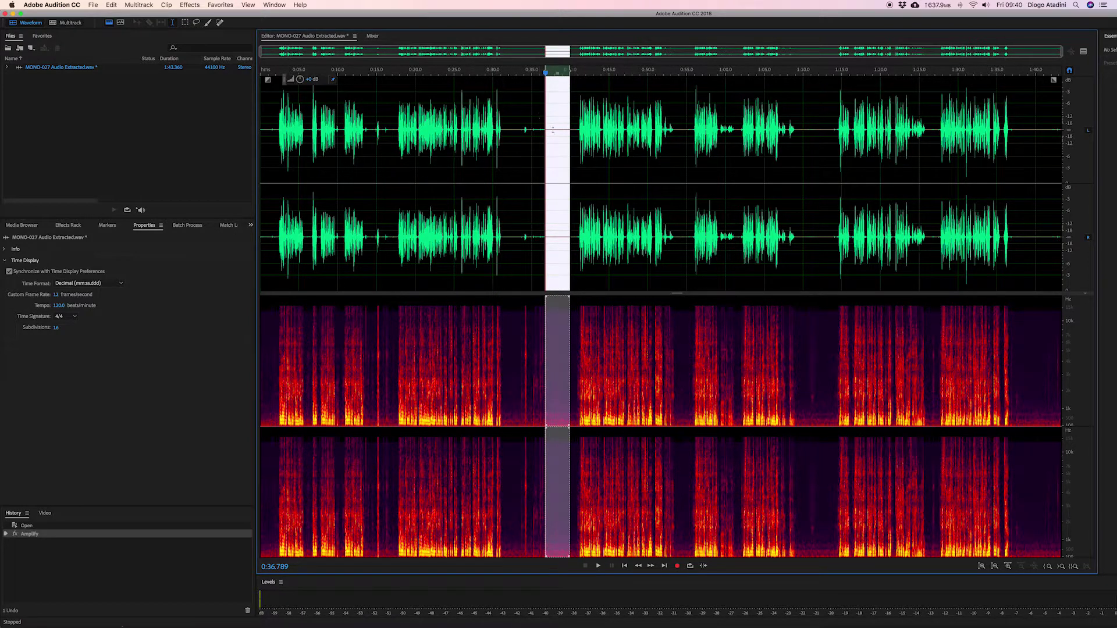
right_click(559, 150)
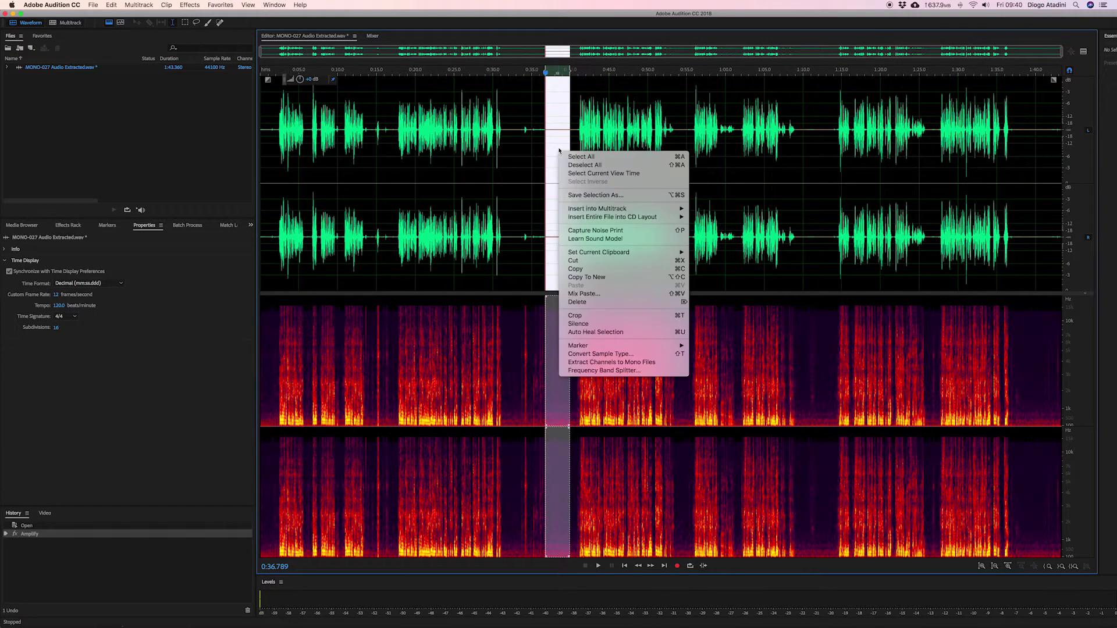
click(584, 232)
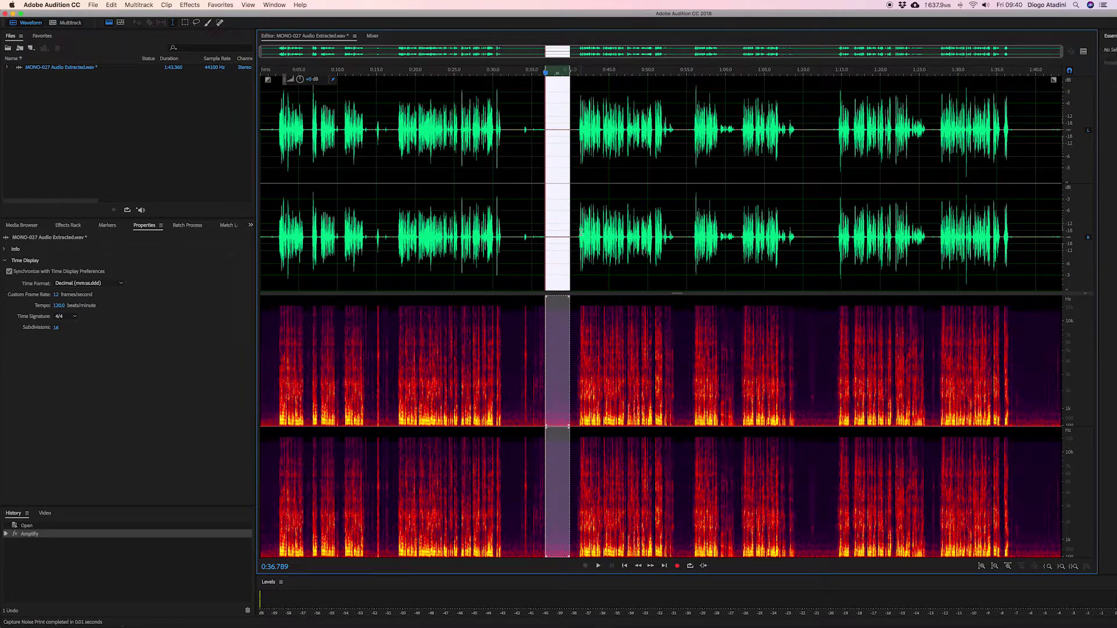
key(super+a)
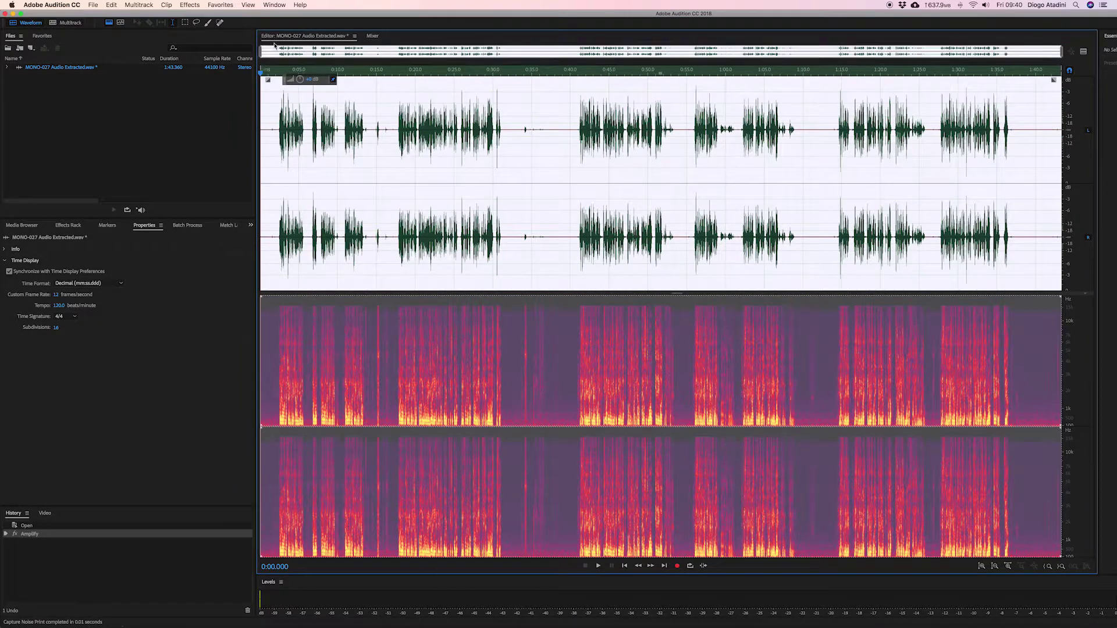
click(187, 5)
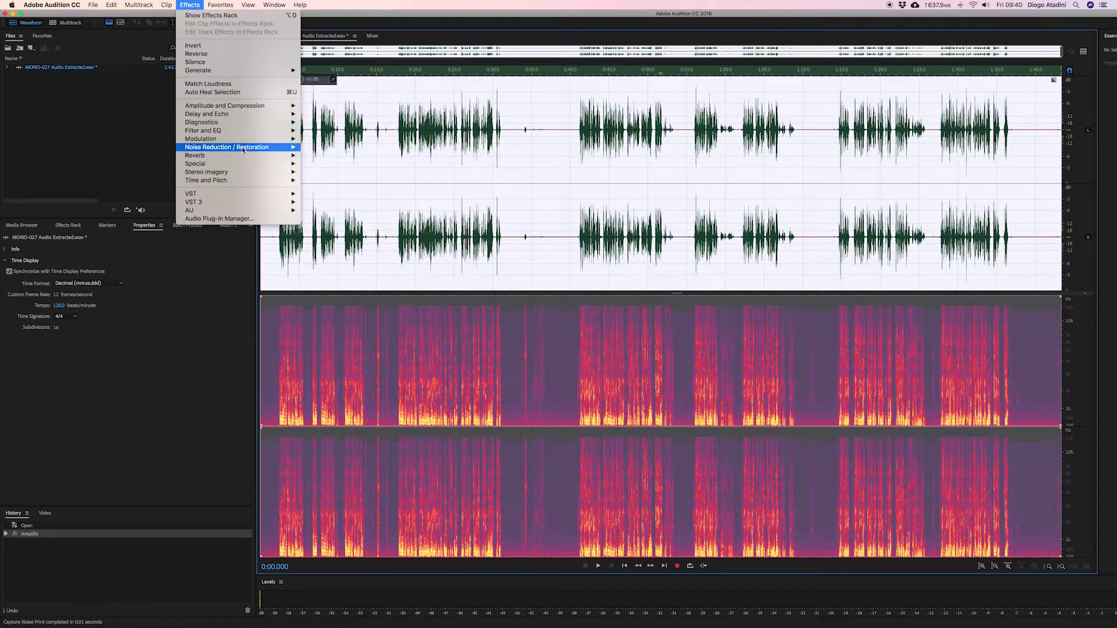
mouse_move(262, 148)
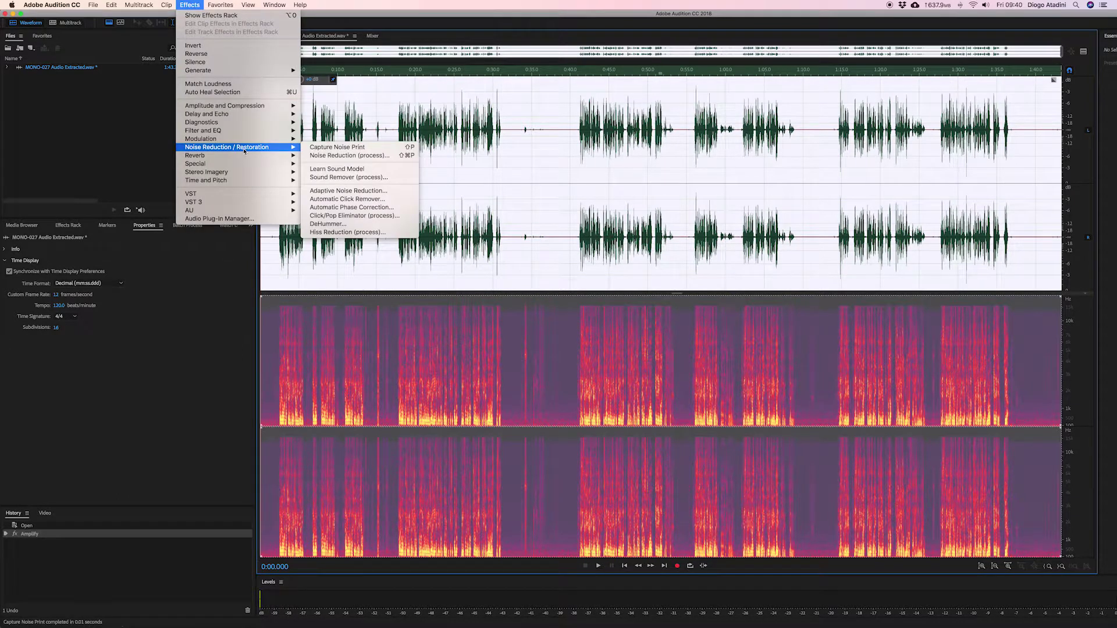
click(333, 156)
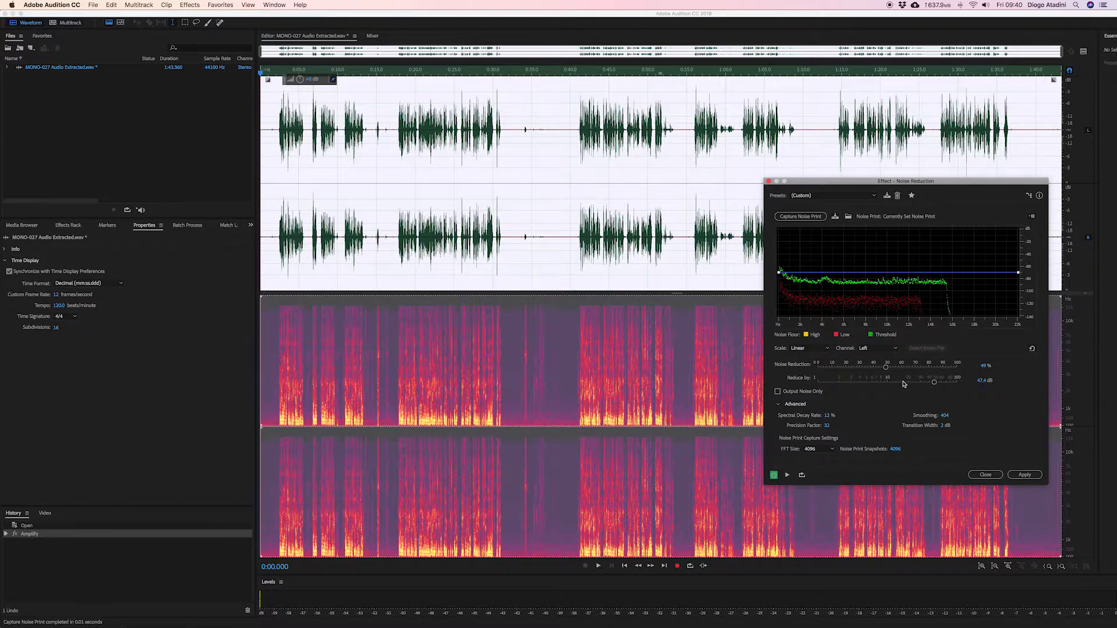
key(Escape)
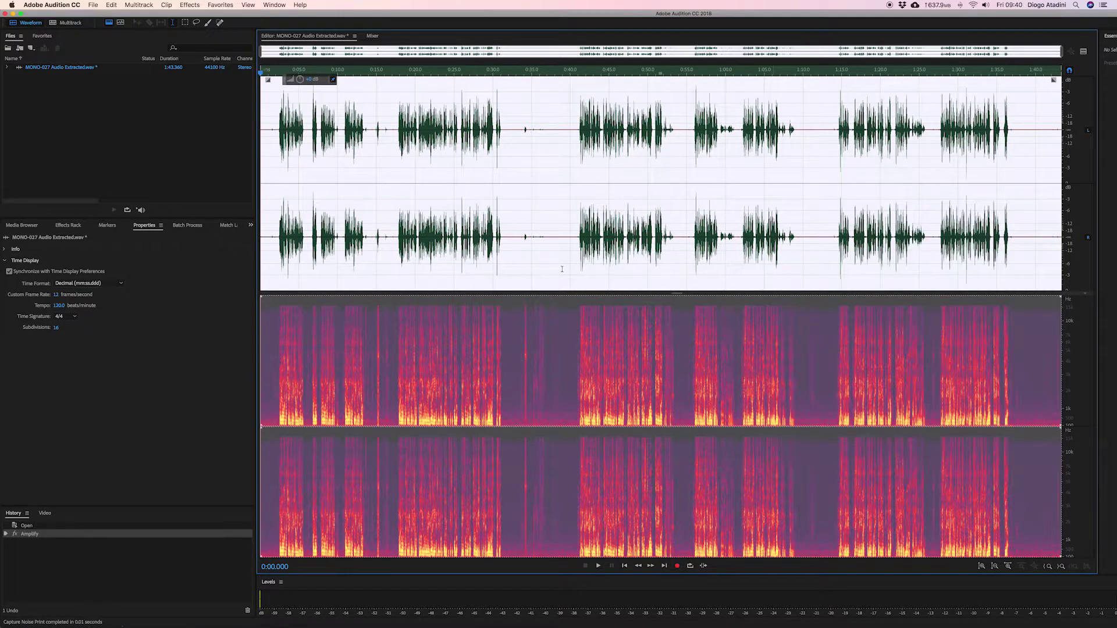
Select the silent passage from about 0:36.3 to 0:40 and capture it as the noise print
click(543, 140)
drag(545, 143, 571, 142)
right_click(555, 153)
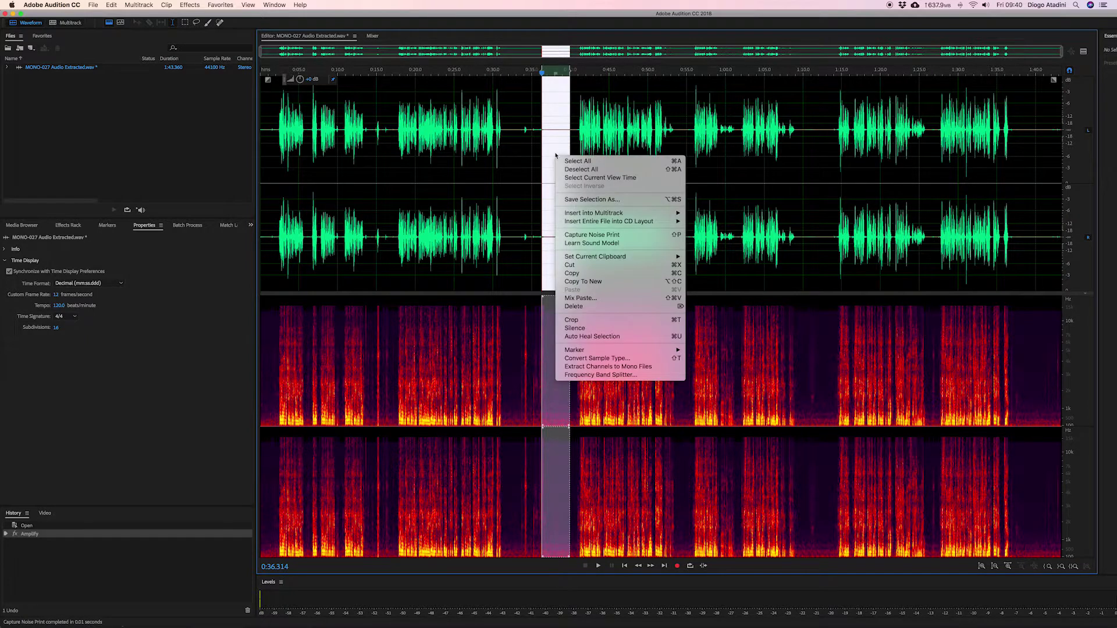
click(615, 236)
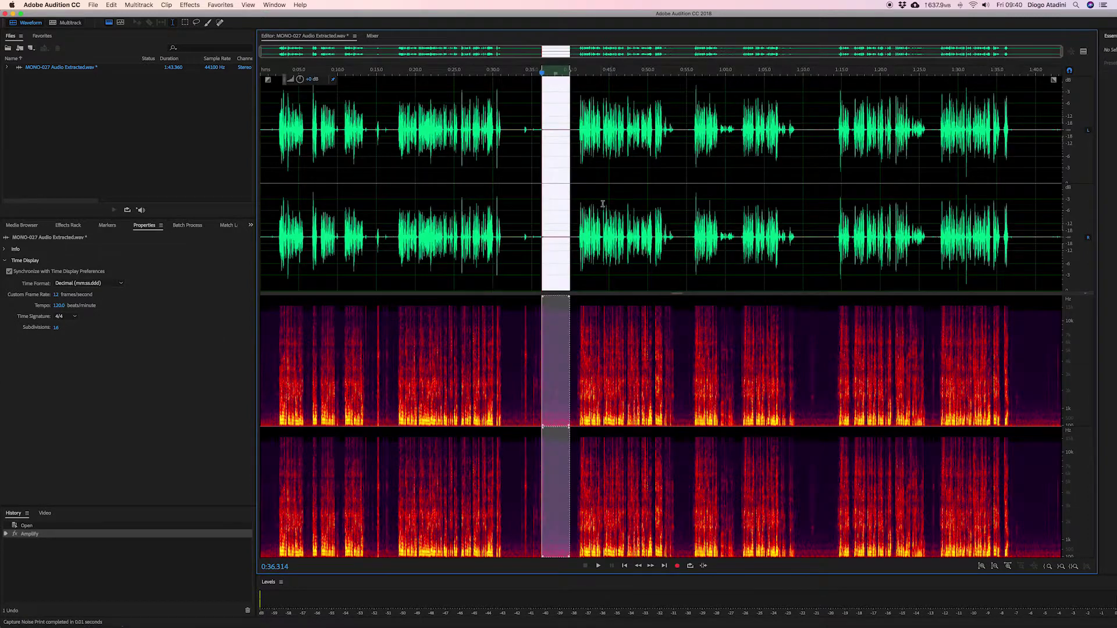
Open the Noise Reduction (process) effect for the entire recording and start previewing the result
click(600, 202)
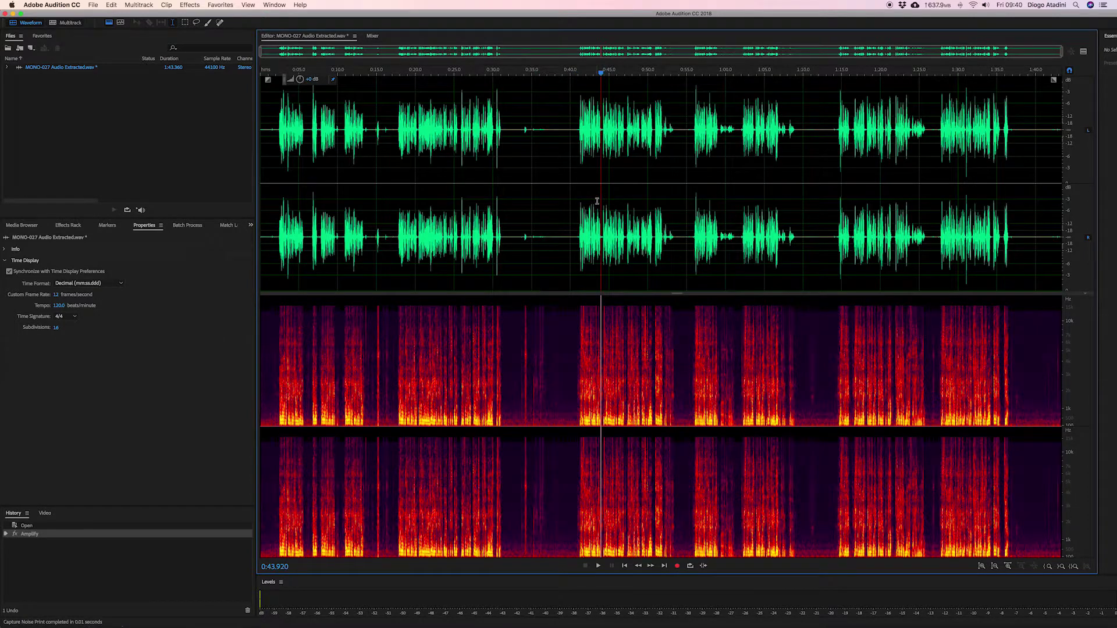
key(super+a)
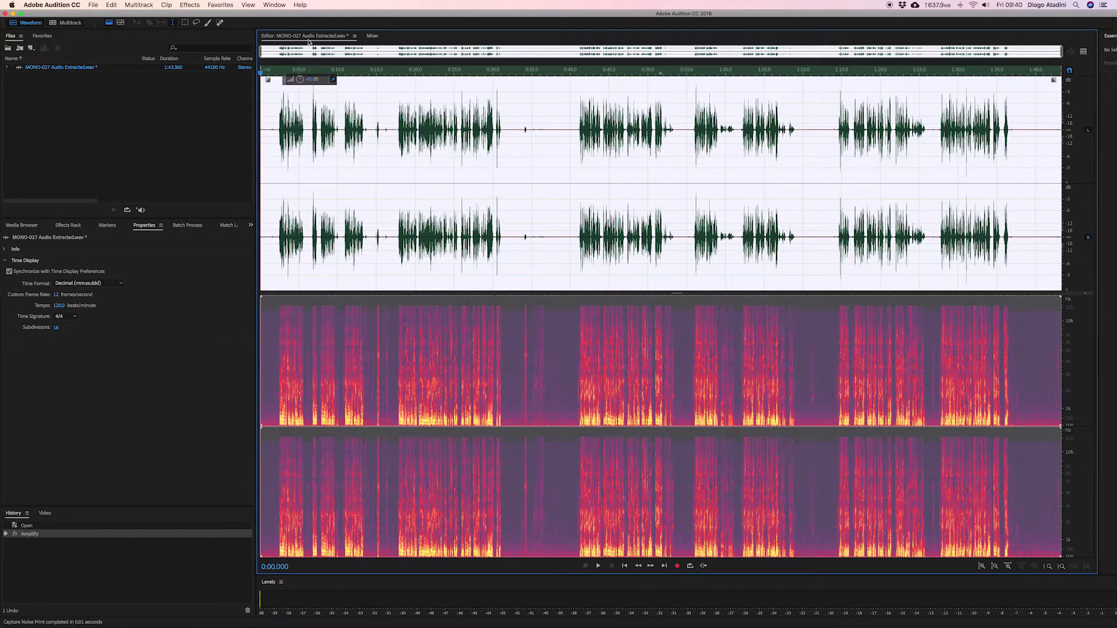
click(189, 5)
mouse_move(233, 149)
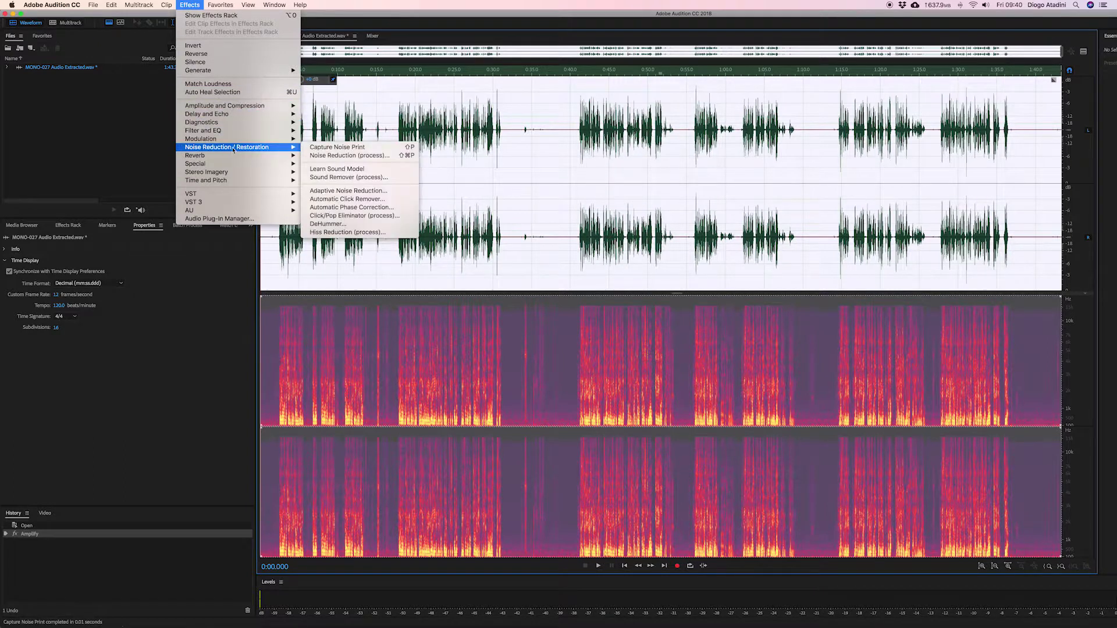
click(339, 157)
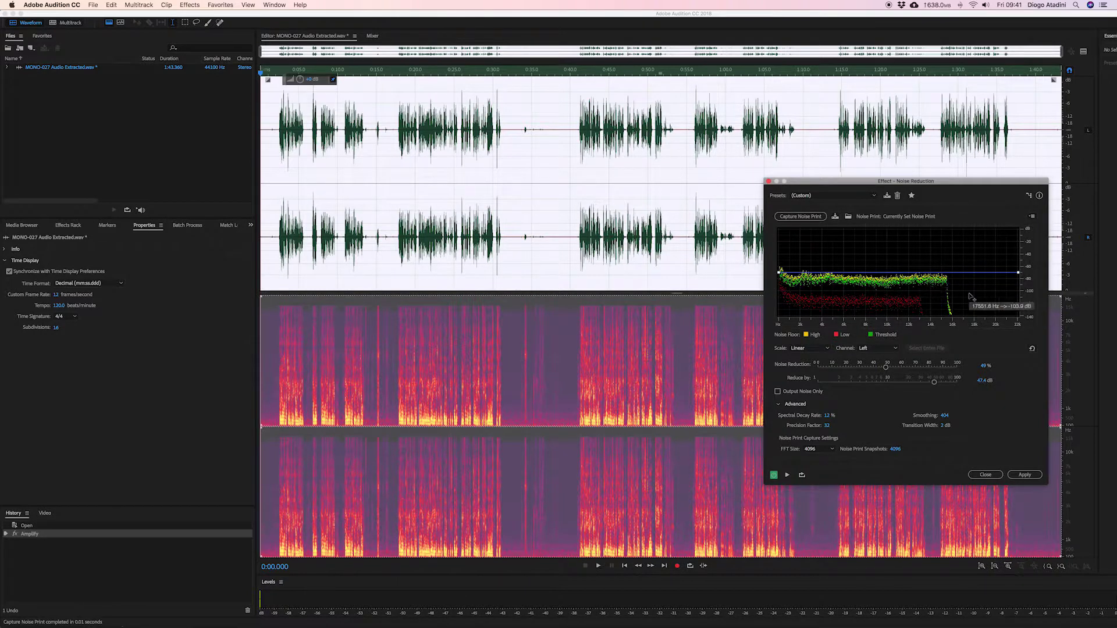
click(787, 475)
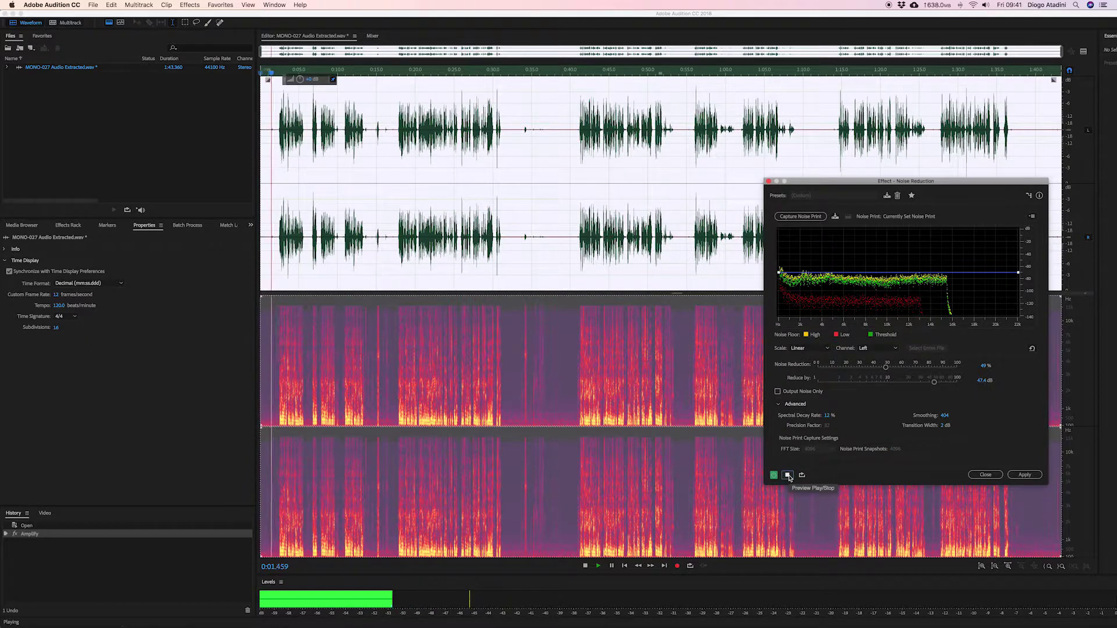
Stop the running preview, enable Output Noise Only, and listen to the removed noise from about 0:36 to 0:40
click(788, 476)
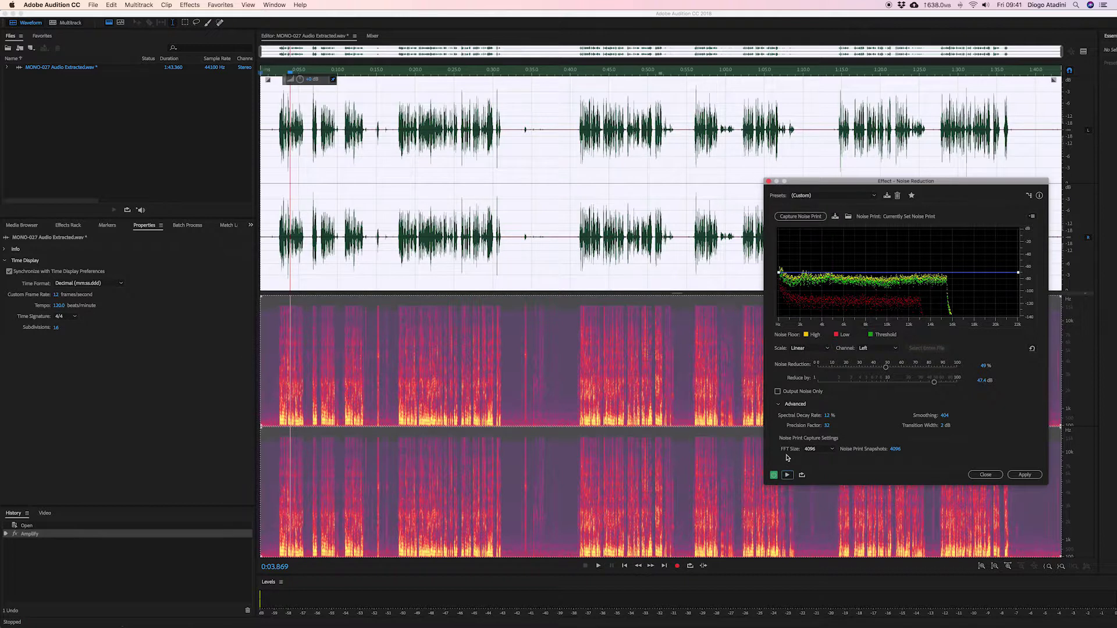
key(XF86AudioLowerVolume)
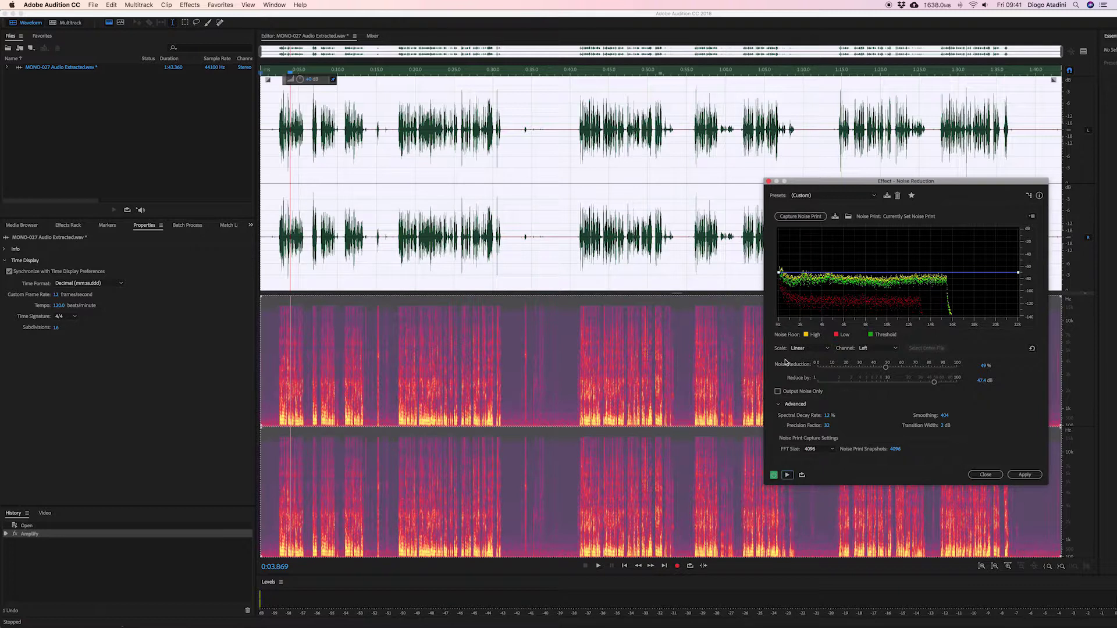
click(778, 392)
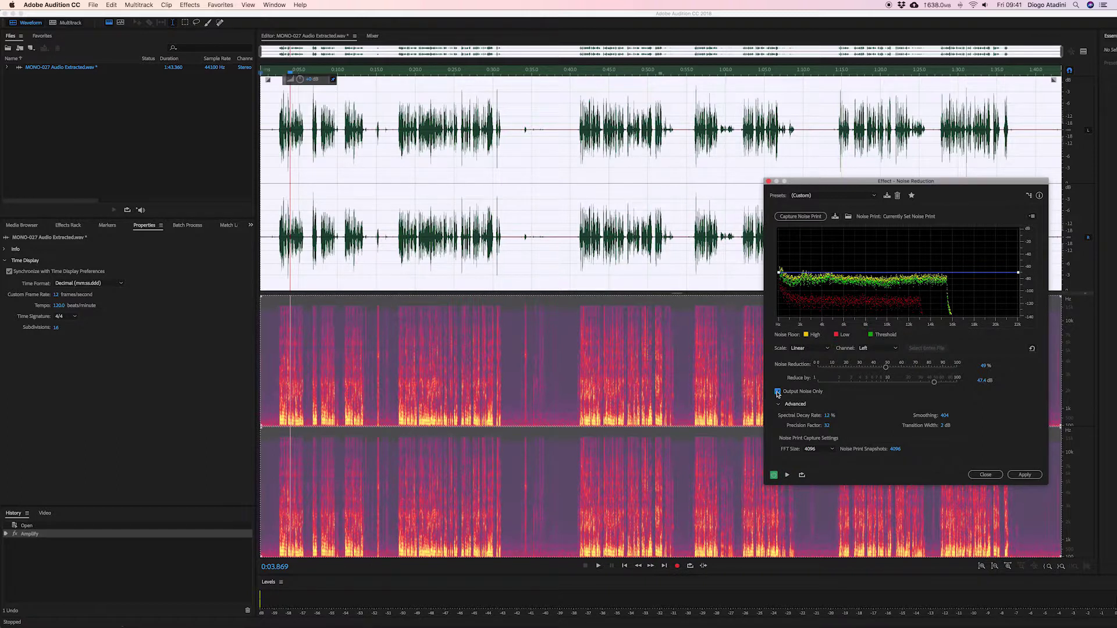
click(538, 73)
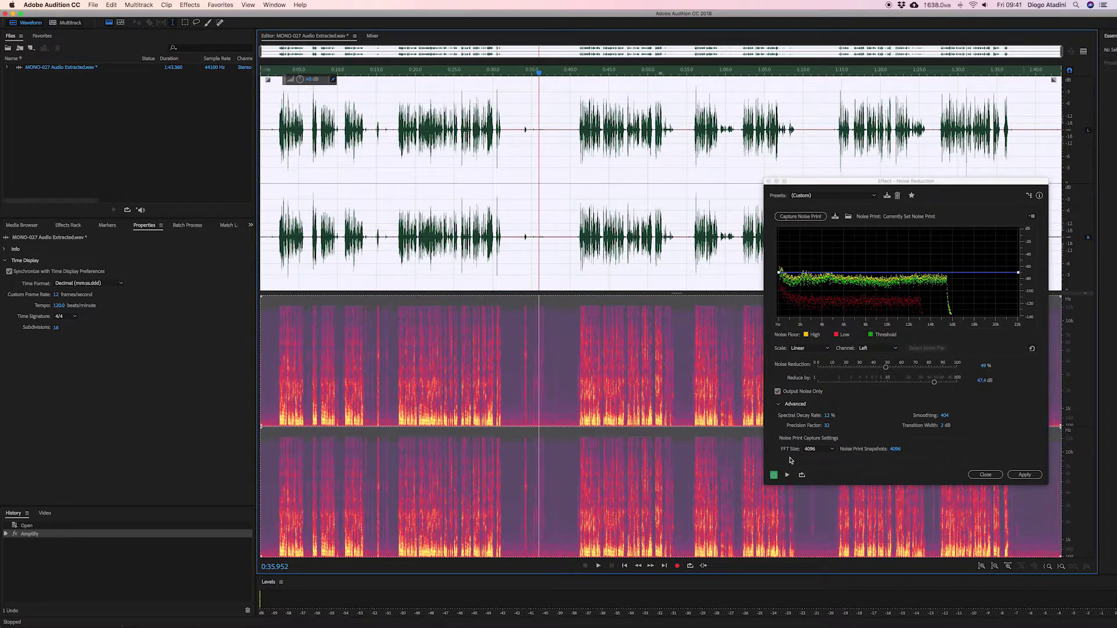
click(787, 475)
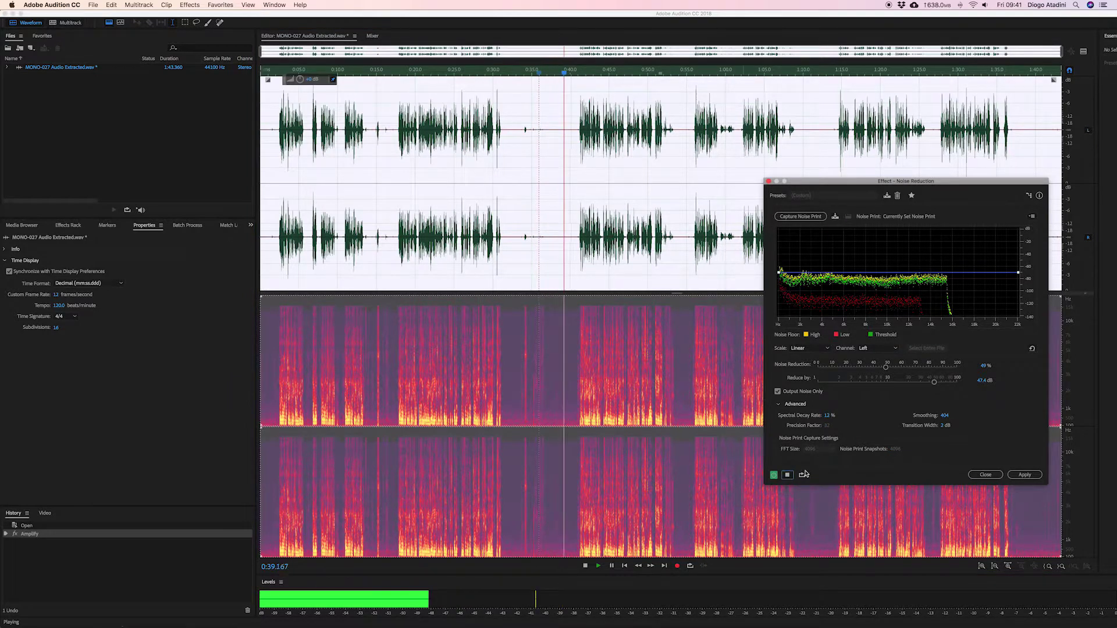
click(787, 475)
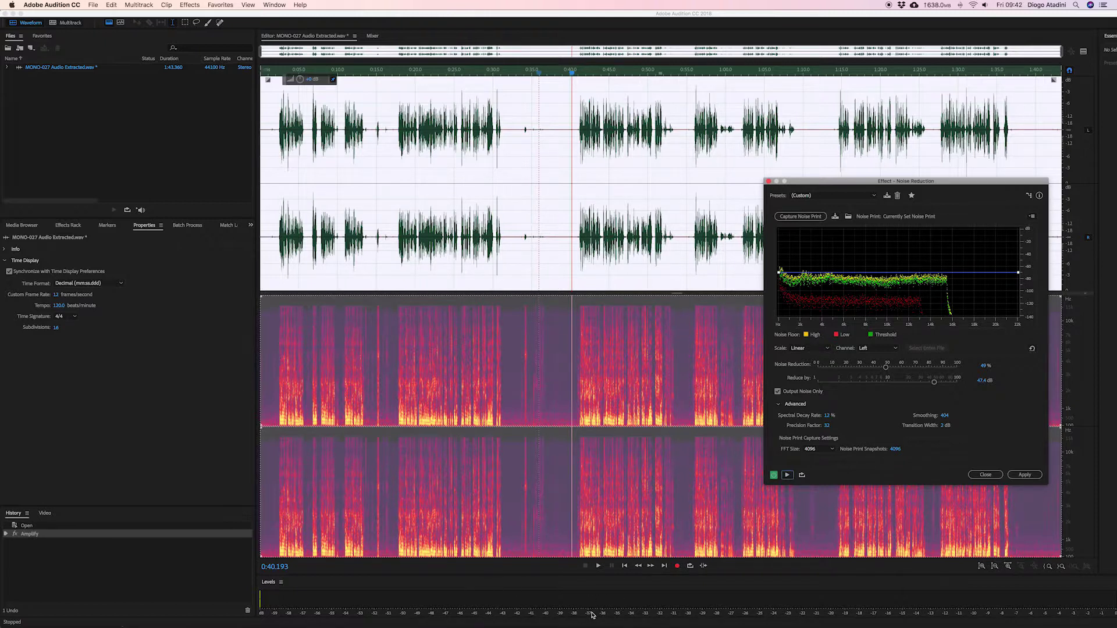
With Output Noise Only turned off, preview the result from about 0:37 and apply the noise reduction to the entire recording
click(777, 391)
click(548, 73)
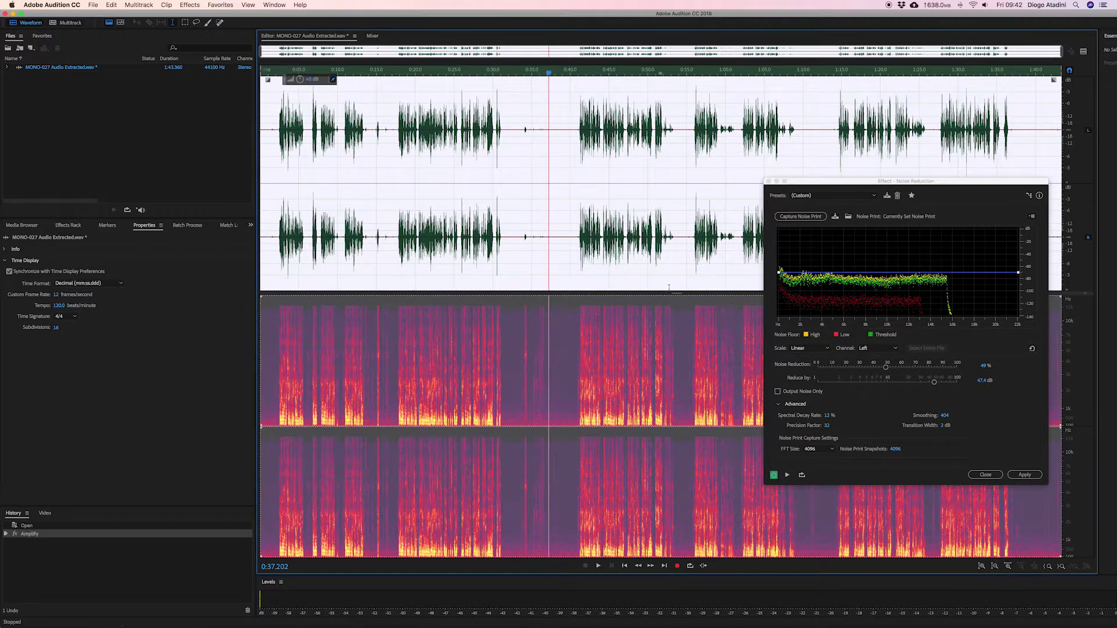
click(787, 475)
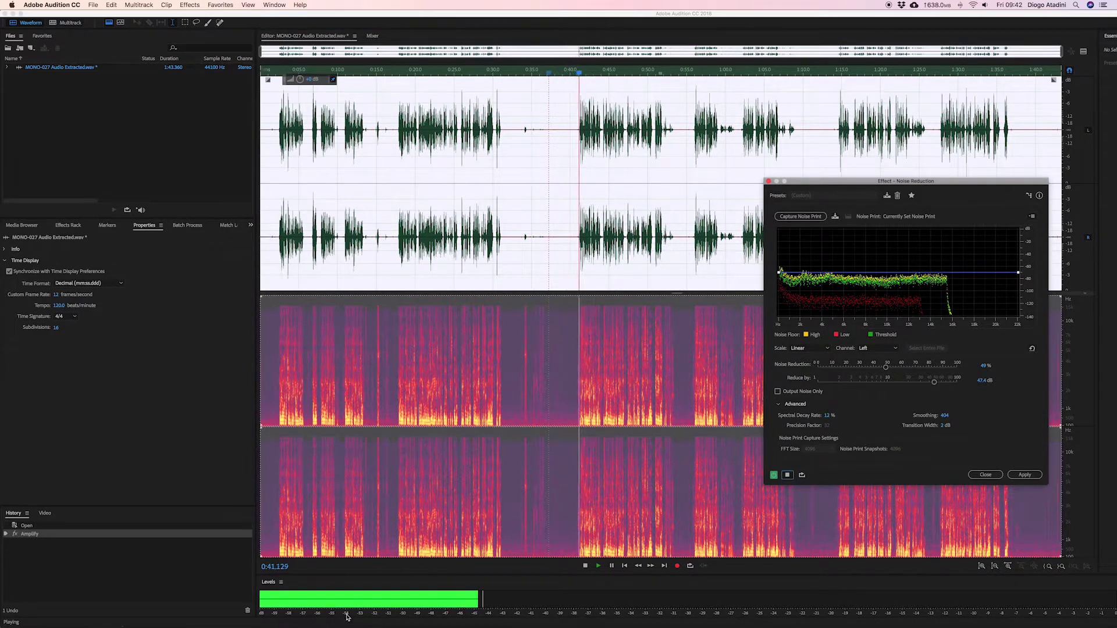
key(space)
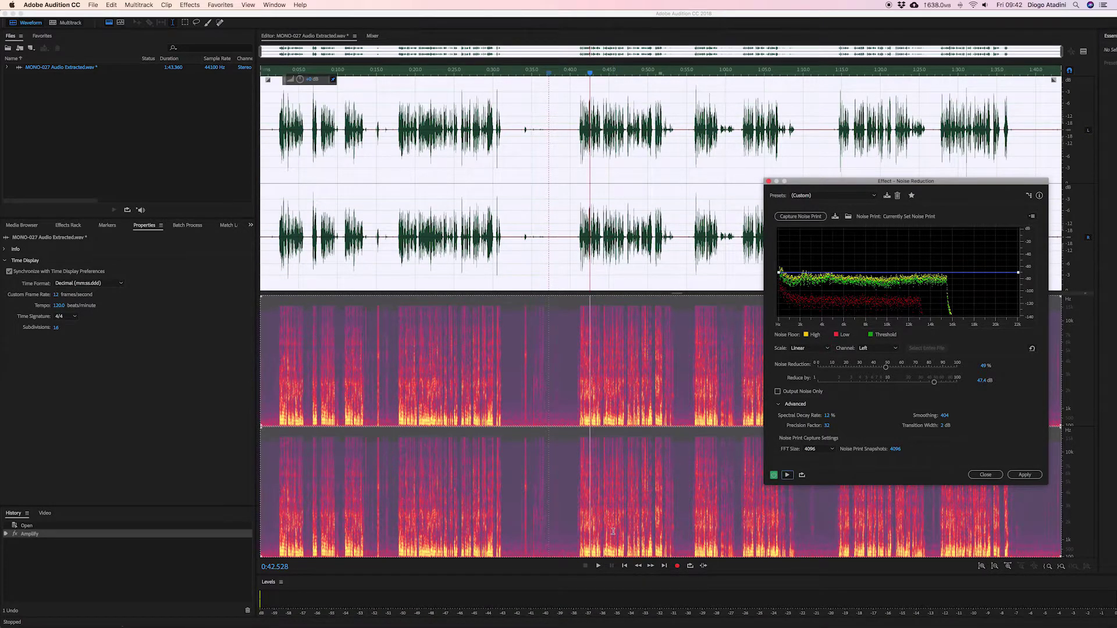
click(1029, 479)
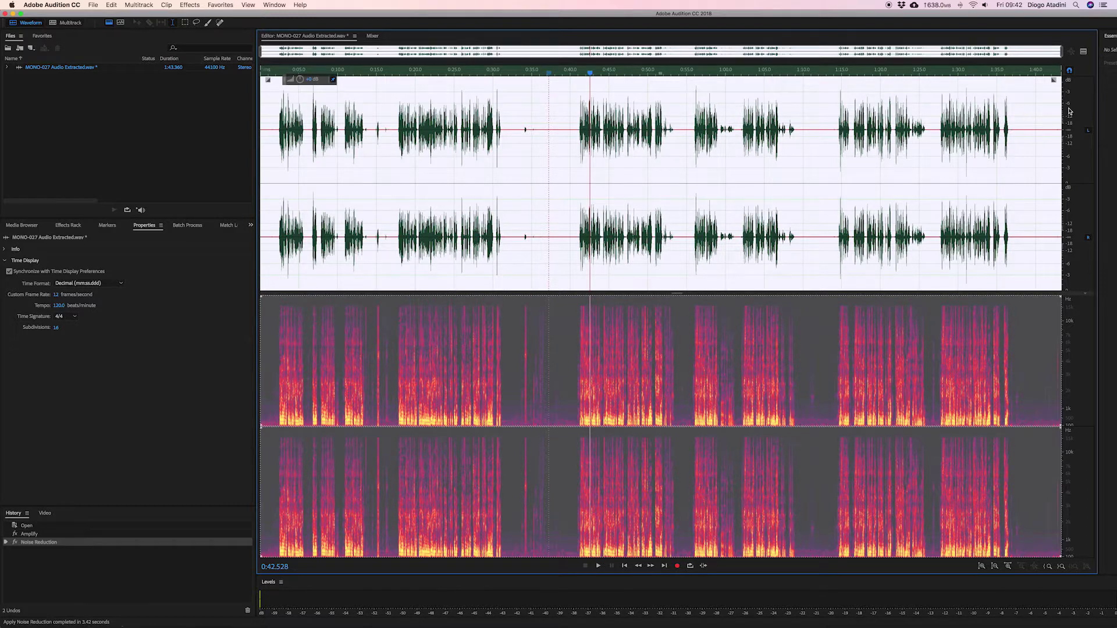
Switch to Premiere Pro and play the sequence from 00:00:46:24 to check the clip's audio
key(super+Tab)
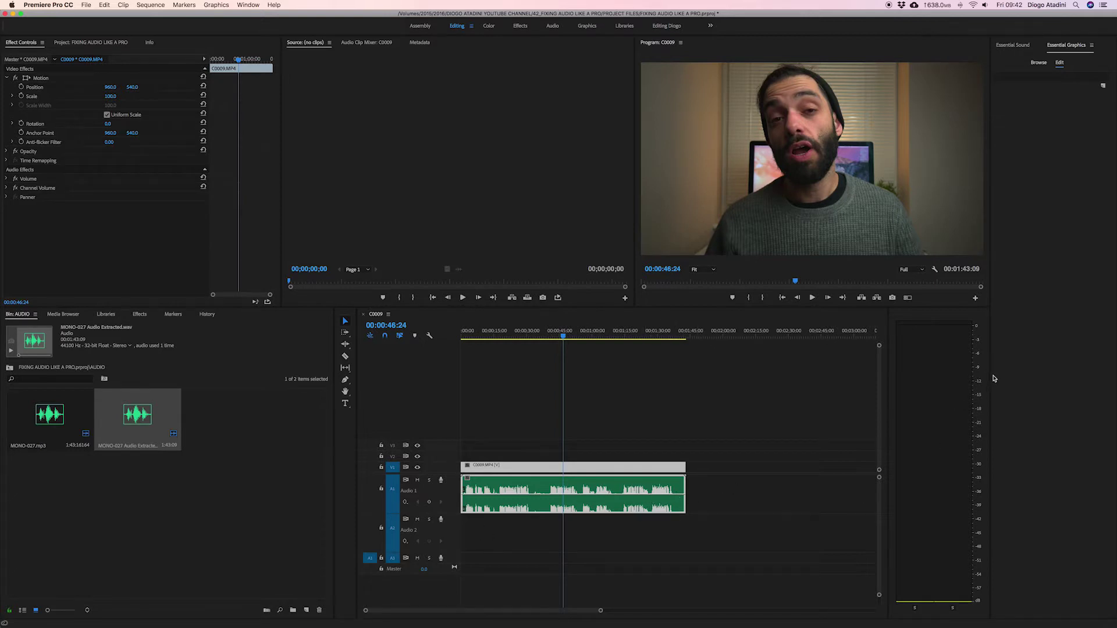
click(767, 423)
key(space)
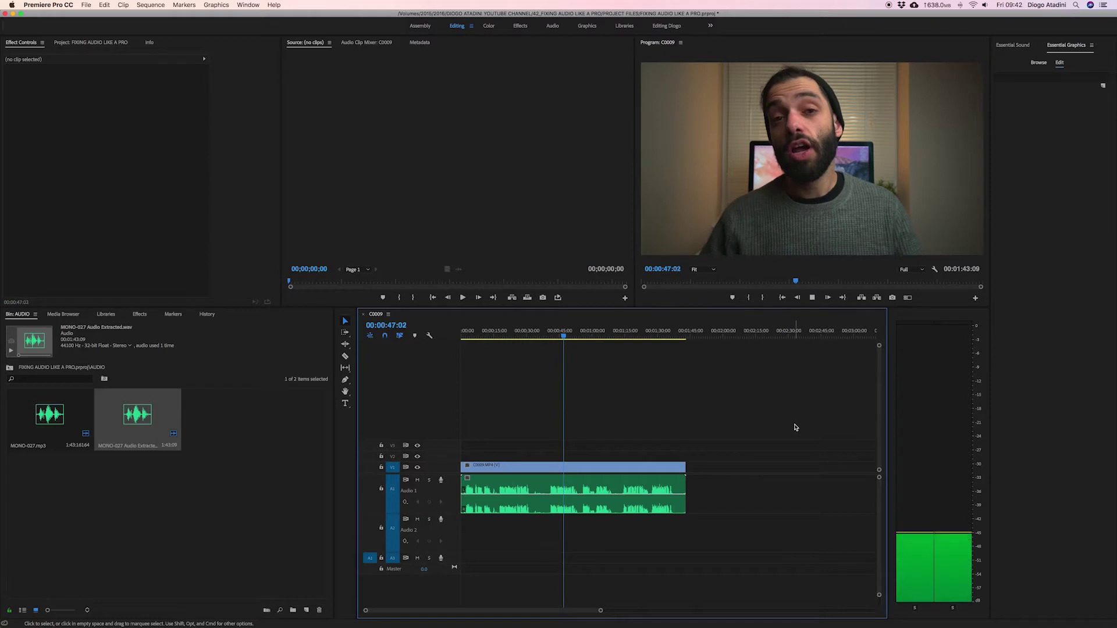
key(space)
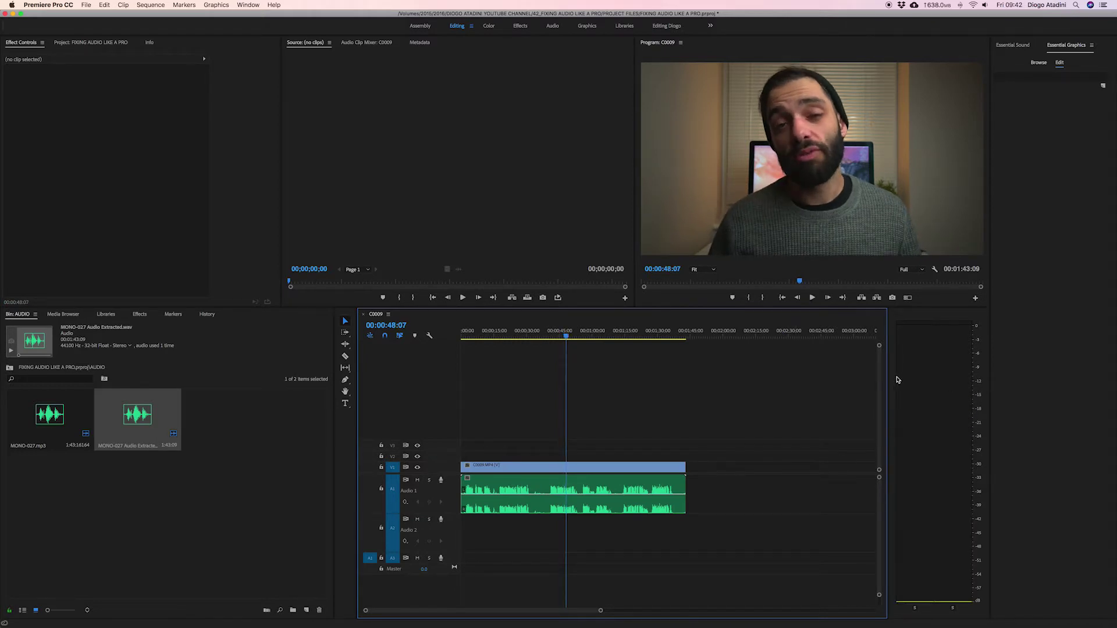
Switch back to Adobe Audition and save the amplified, noise-reduced recording
key(super+Tab)
click(540, 223)
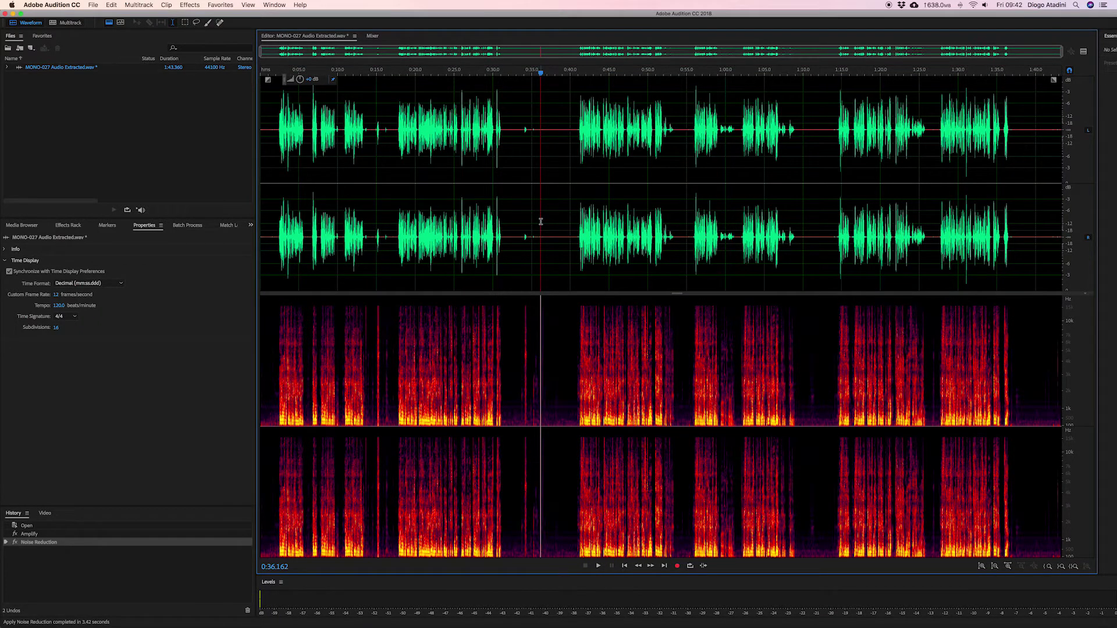
key(super+s)
Switch to Premiere Pro and play the sequence from 00:00:48:07 to listen to the updated audio
key(super+Tab)
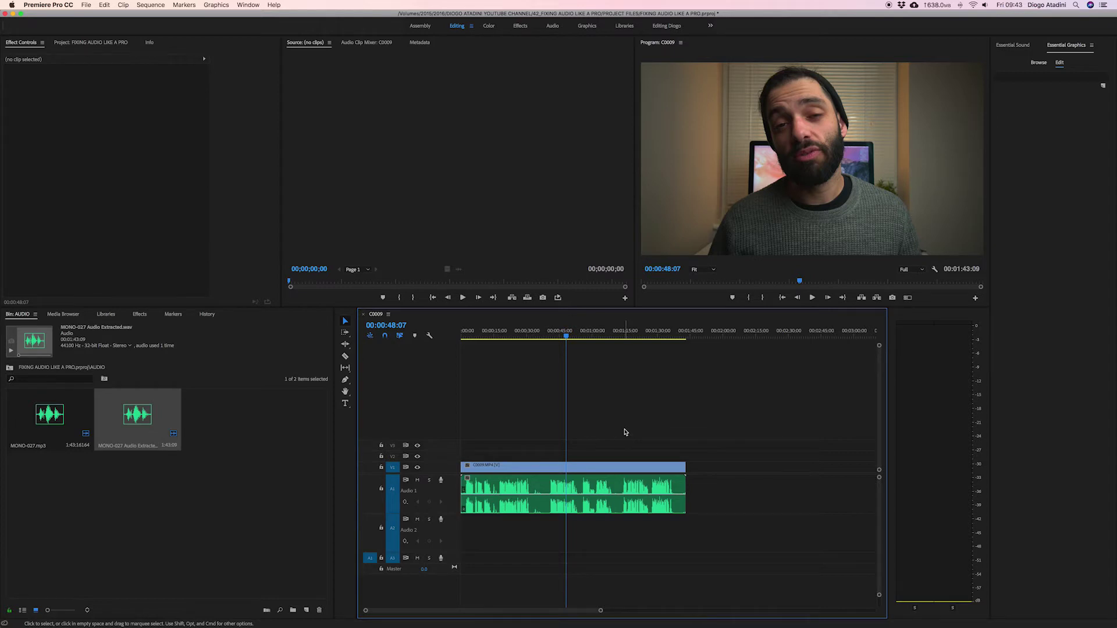
key(space)
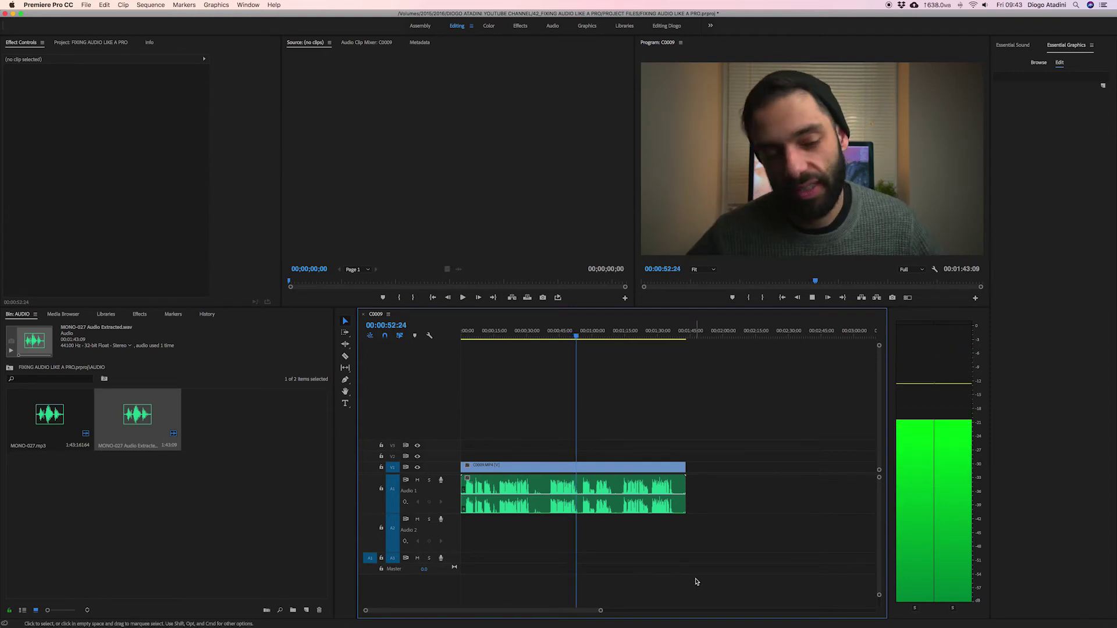
key(space)
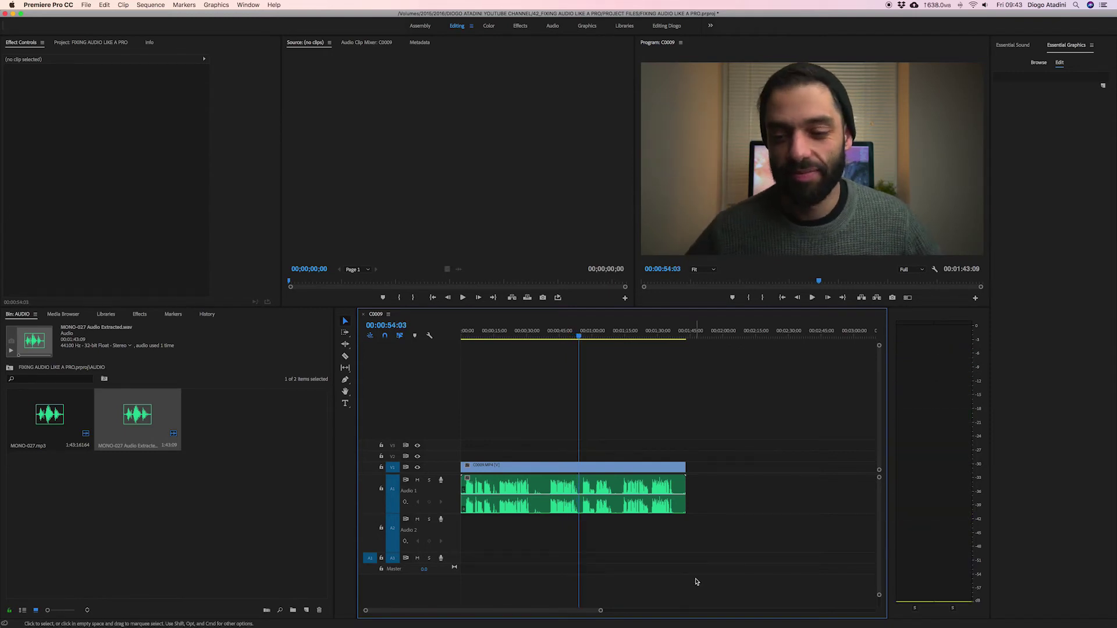